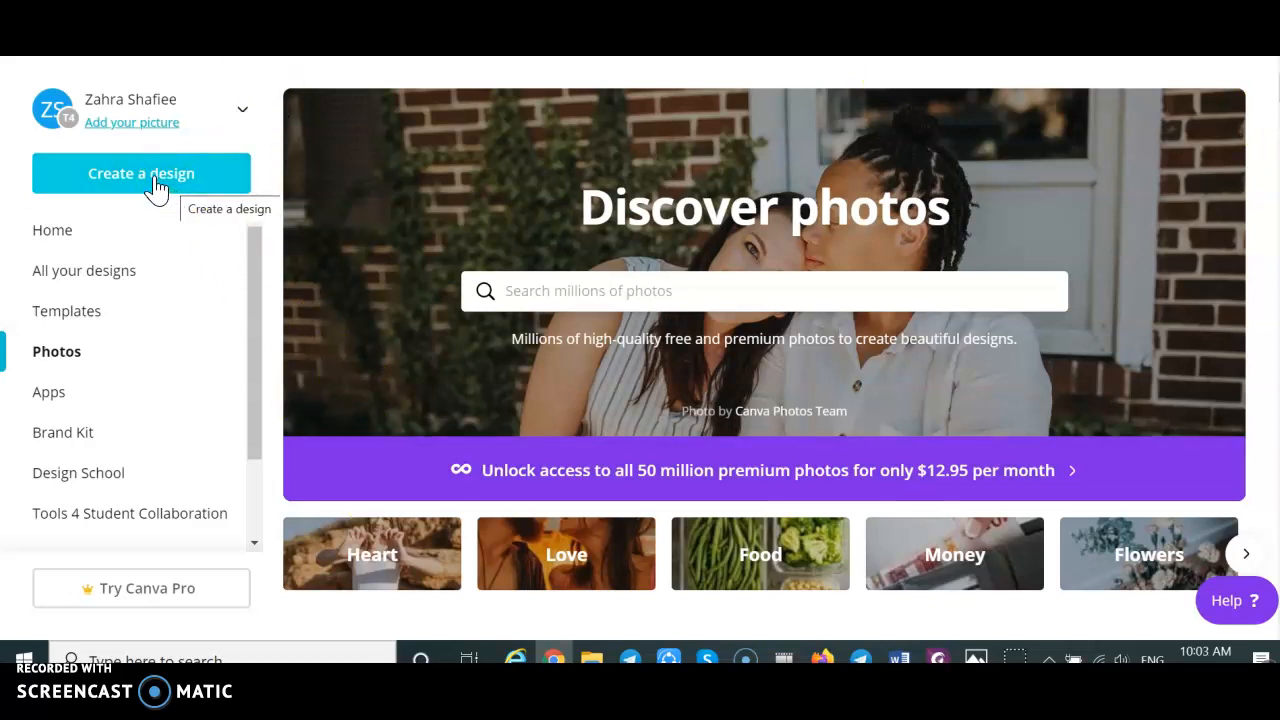
Create a new blank certificate design from the list of design types
left_click(155, 186)
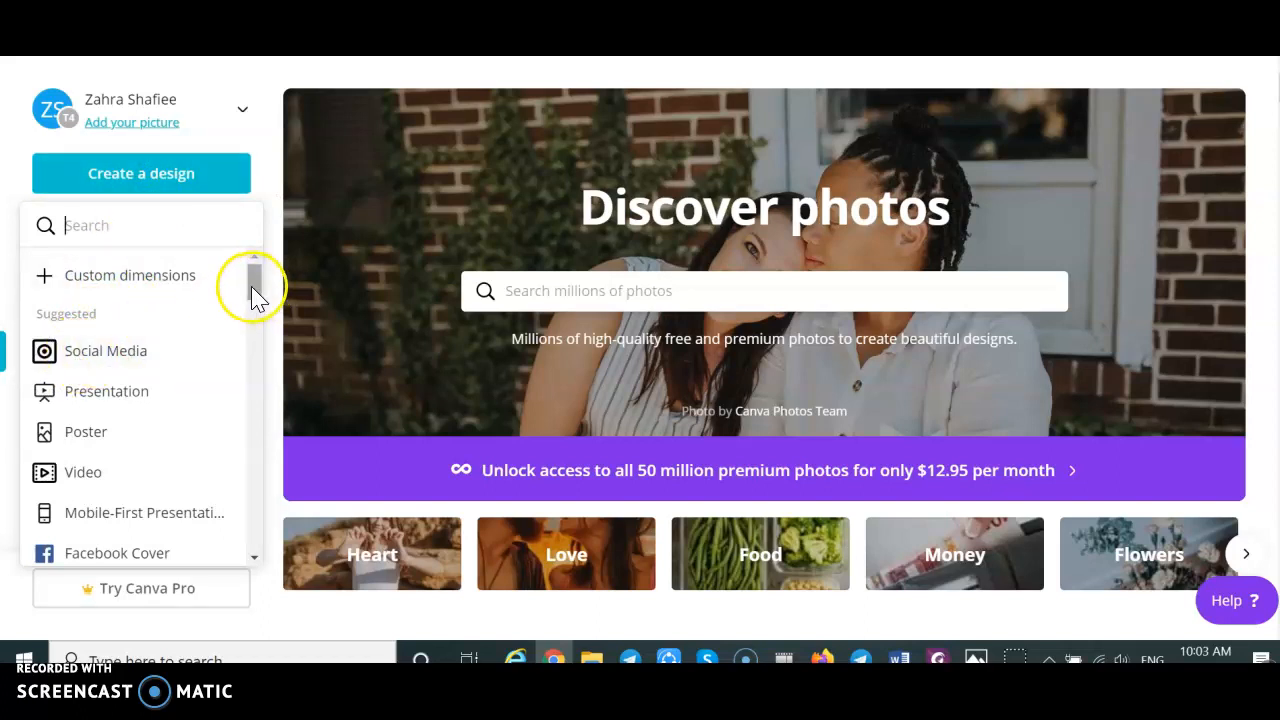
left_click_drag(253, 286, 259, 350)
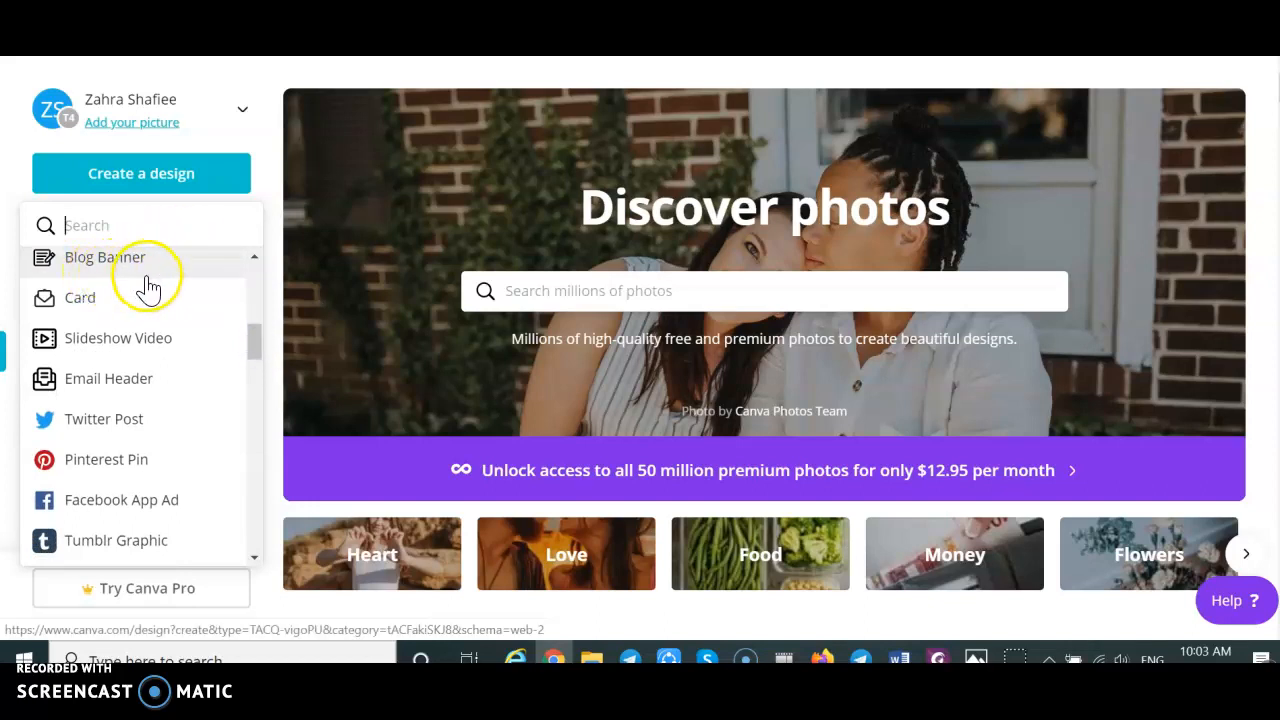
left_click(257, 360)
left_click_drag(257, 360, 261, 413)
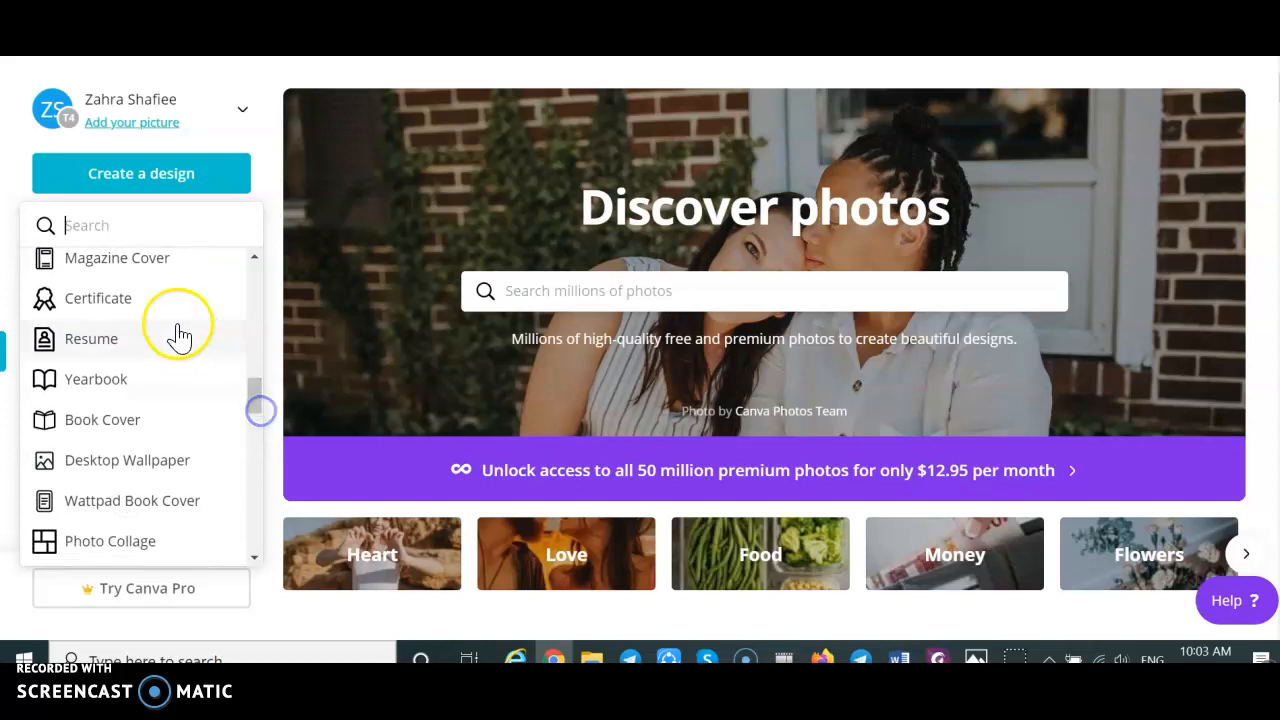
left_click(117, 310)
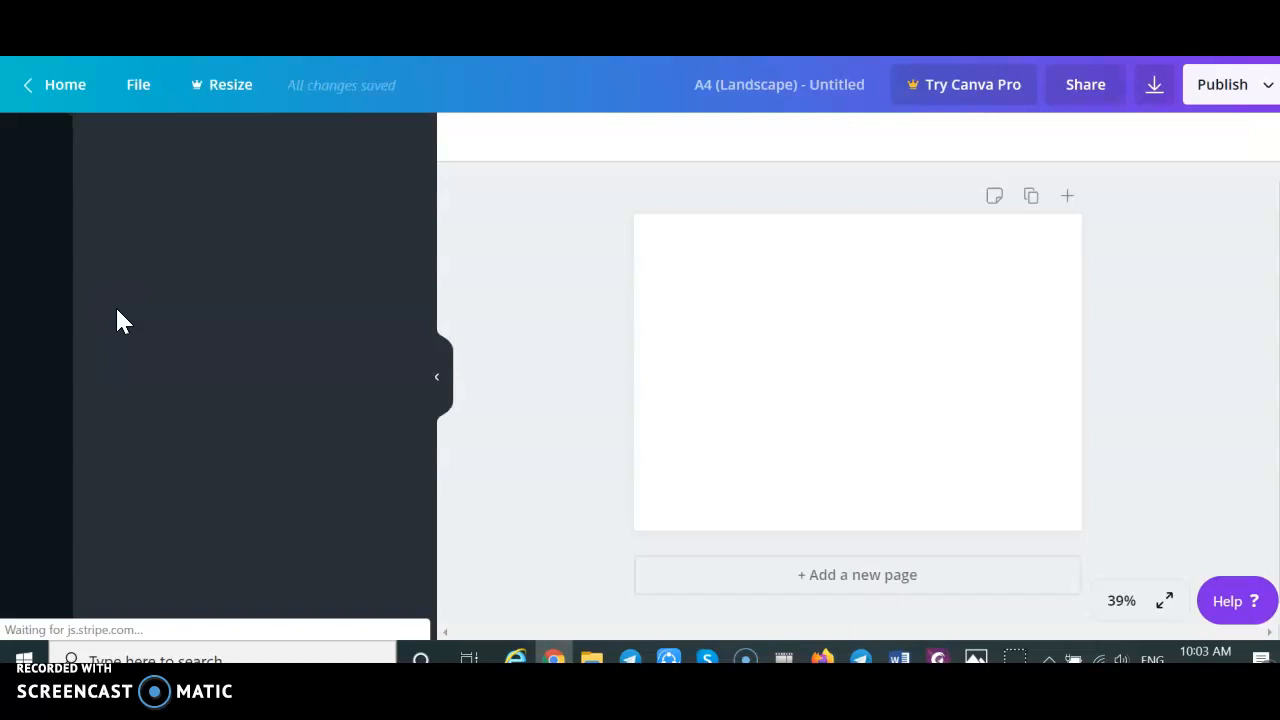
left_click(345, 245)
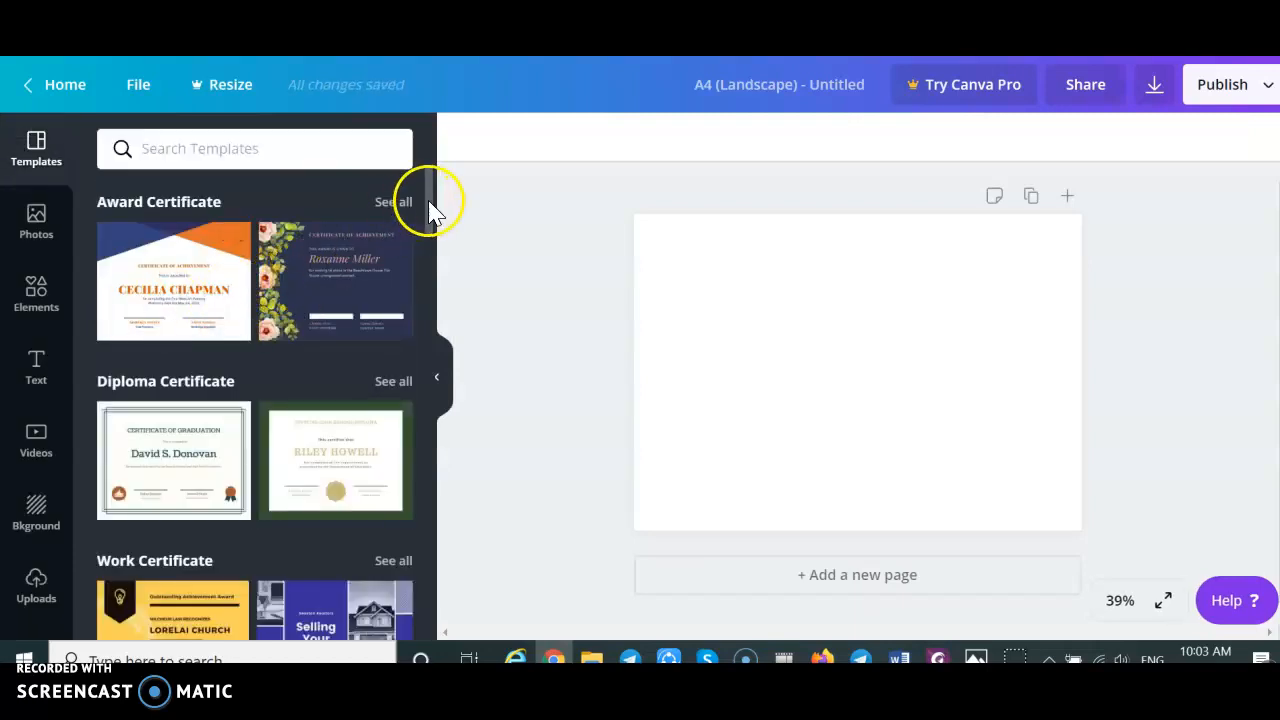
Apply the gold Certificate of Excellence template to the page, then replace it with the High School Graduation Diploma template
left_click_drag(432, 210, 437, 374)
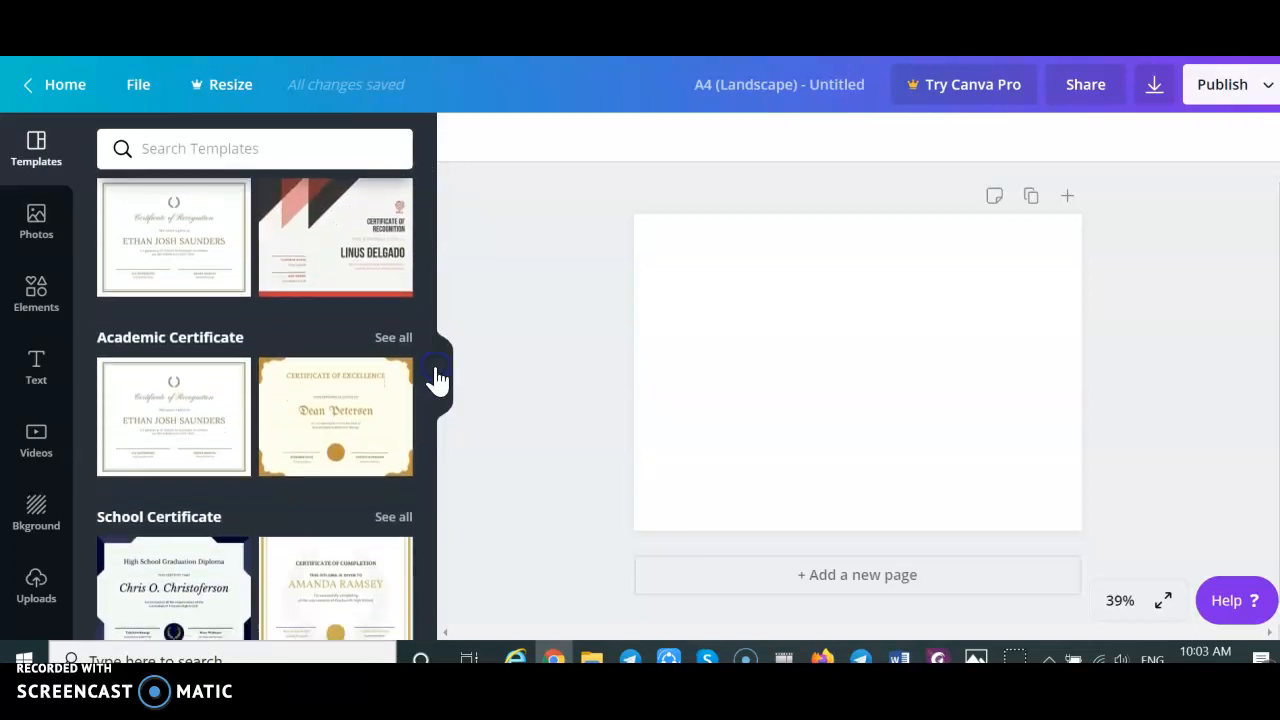
left_click(335, 388)
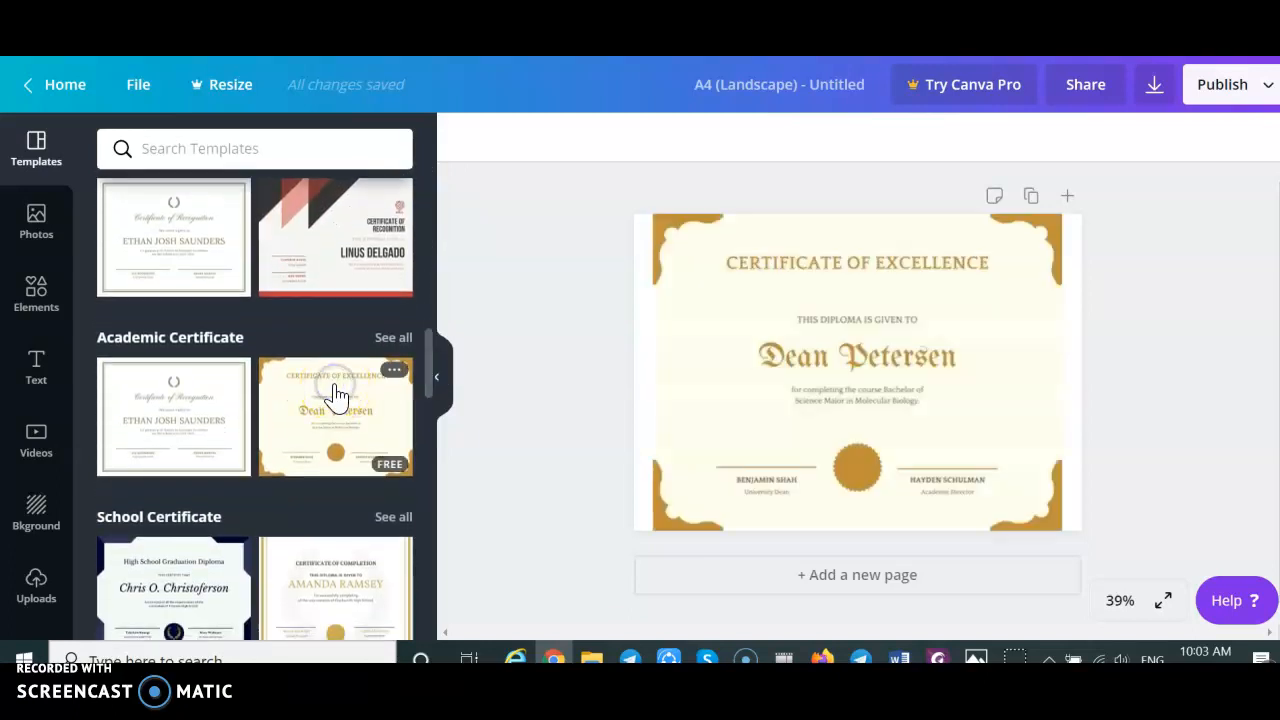
left_click(845, 362)
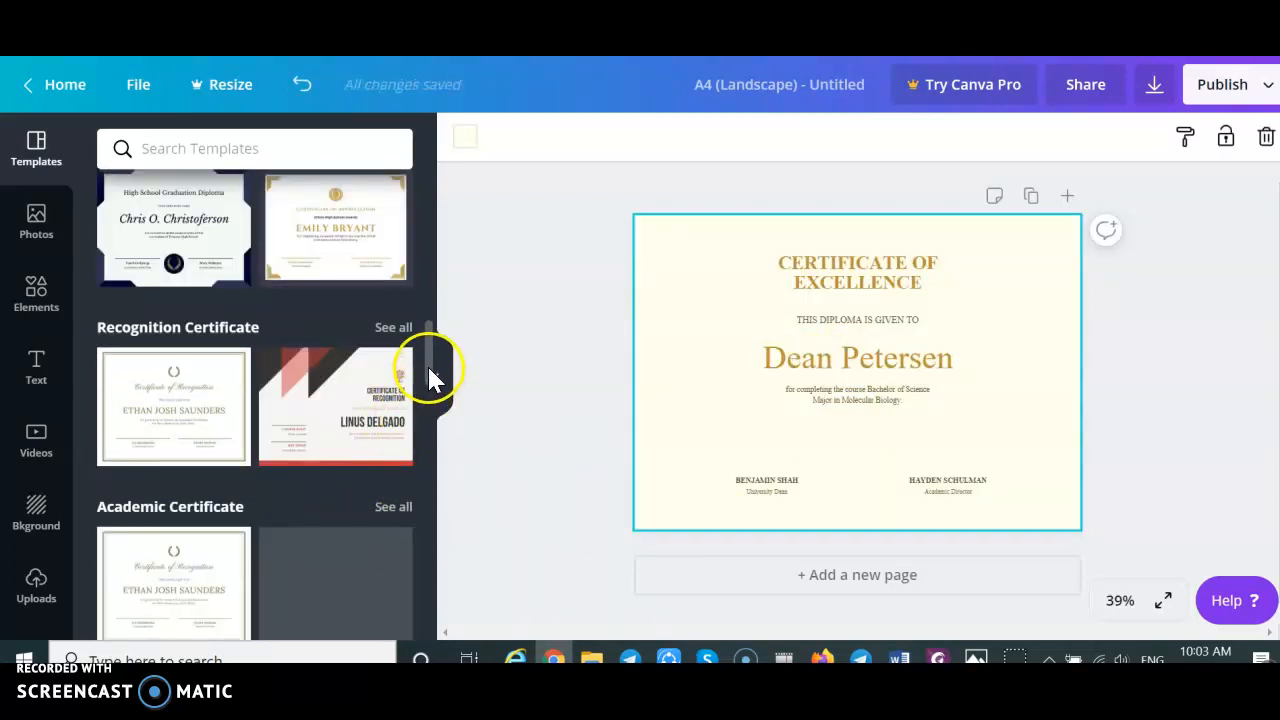
left_click(230, 262)
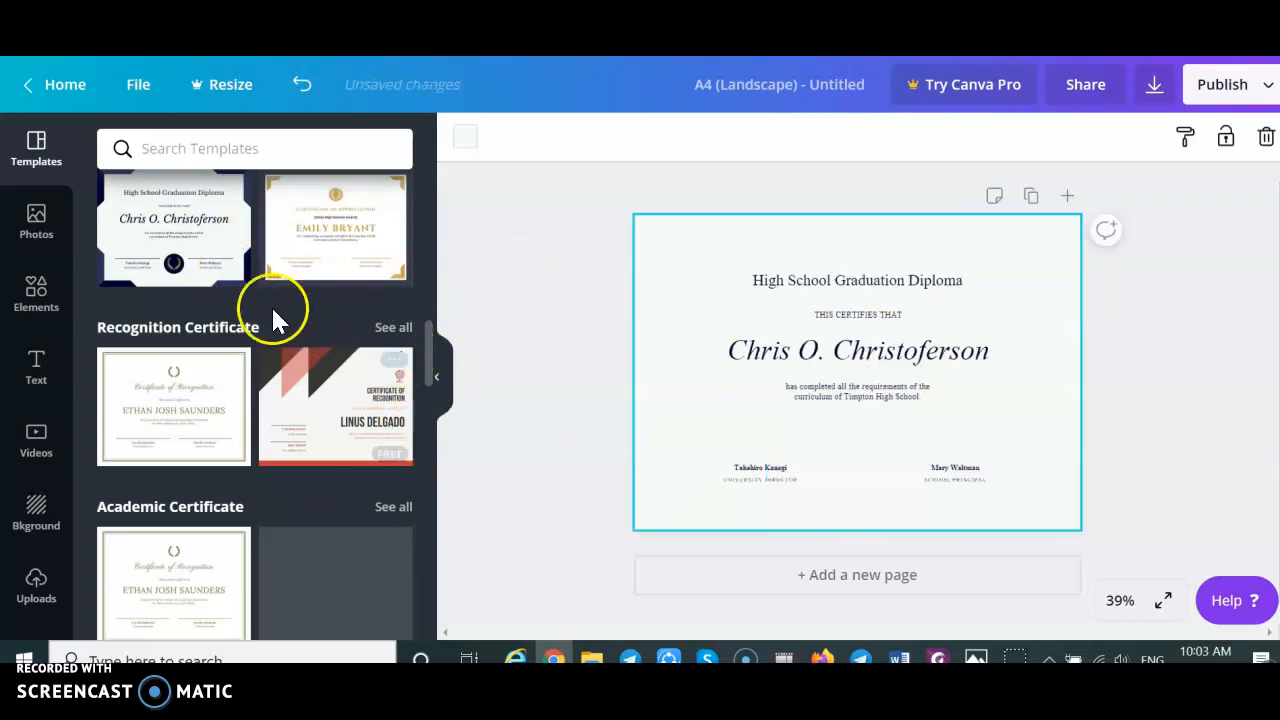
left_click(765, 367)
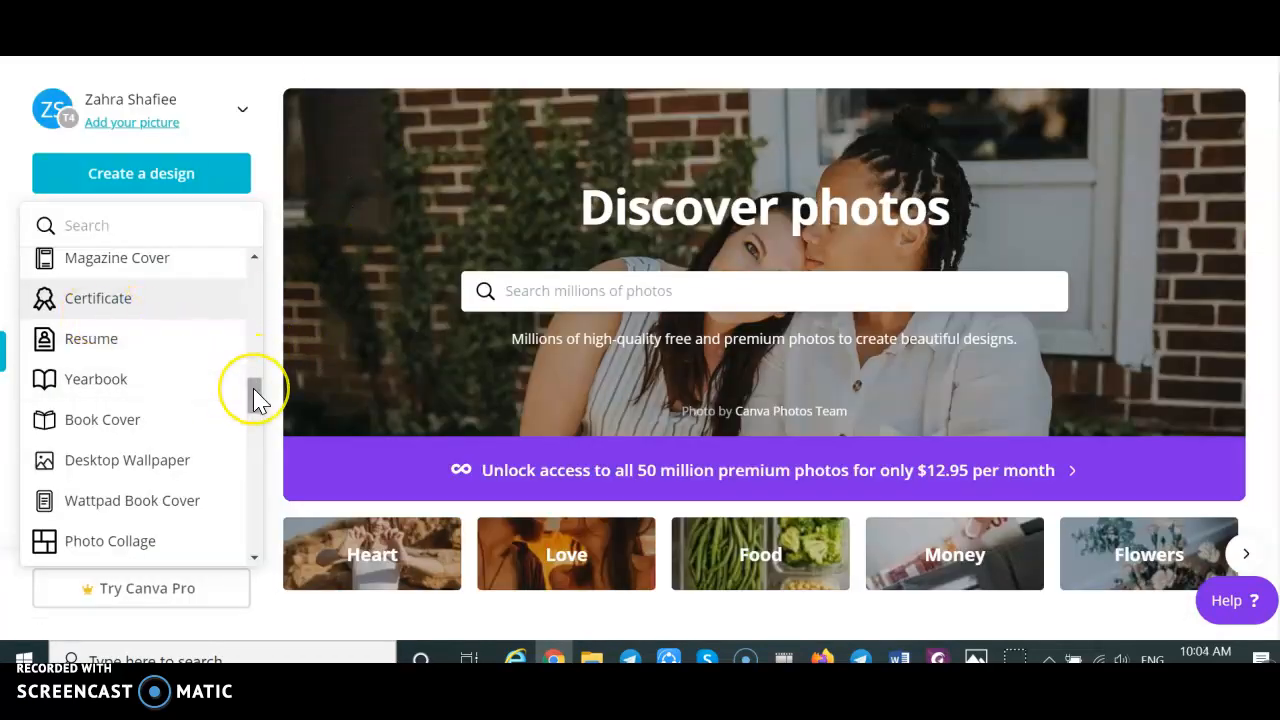
Create a new logo design and apply the recently used orange-and-blue JFL shield template to it
left_click_drag(254, 395, 257, 440)
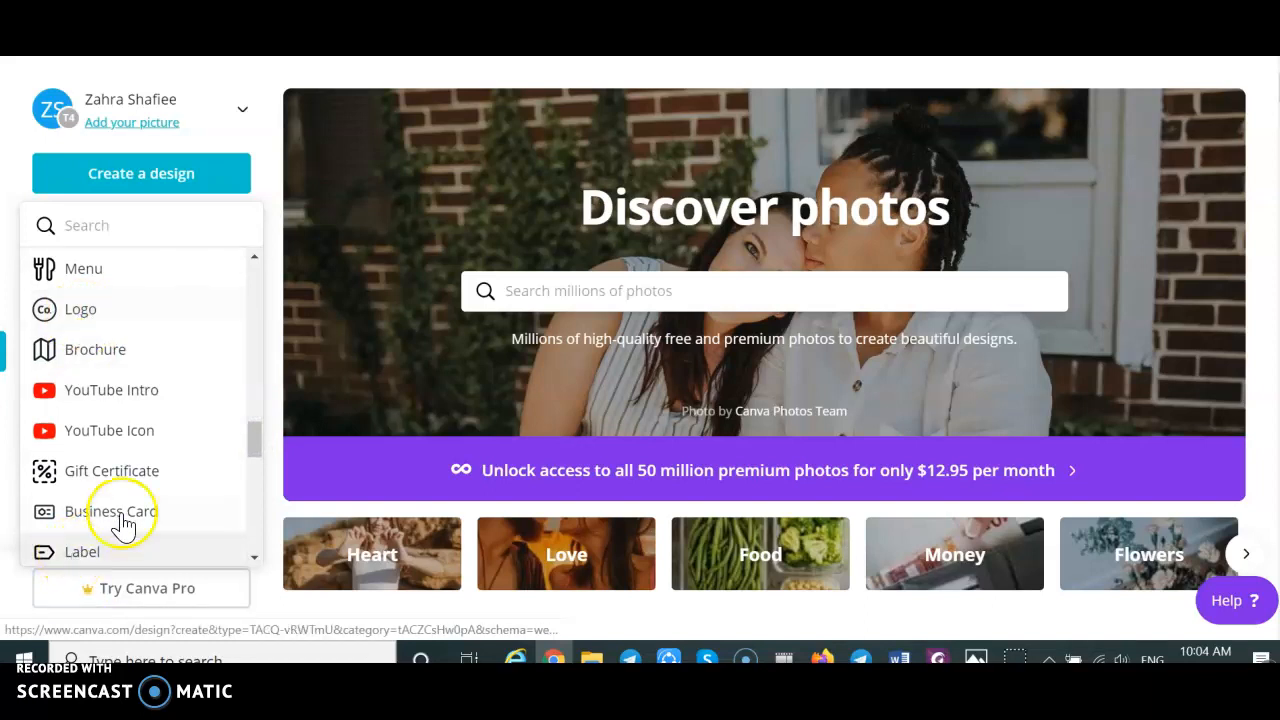
left_click(82, 310)
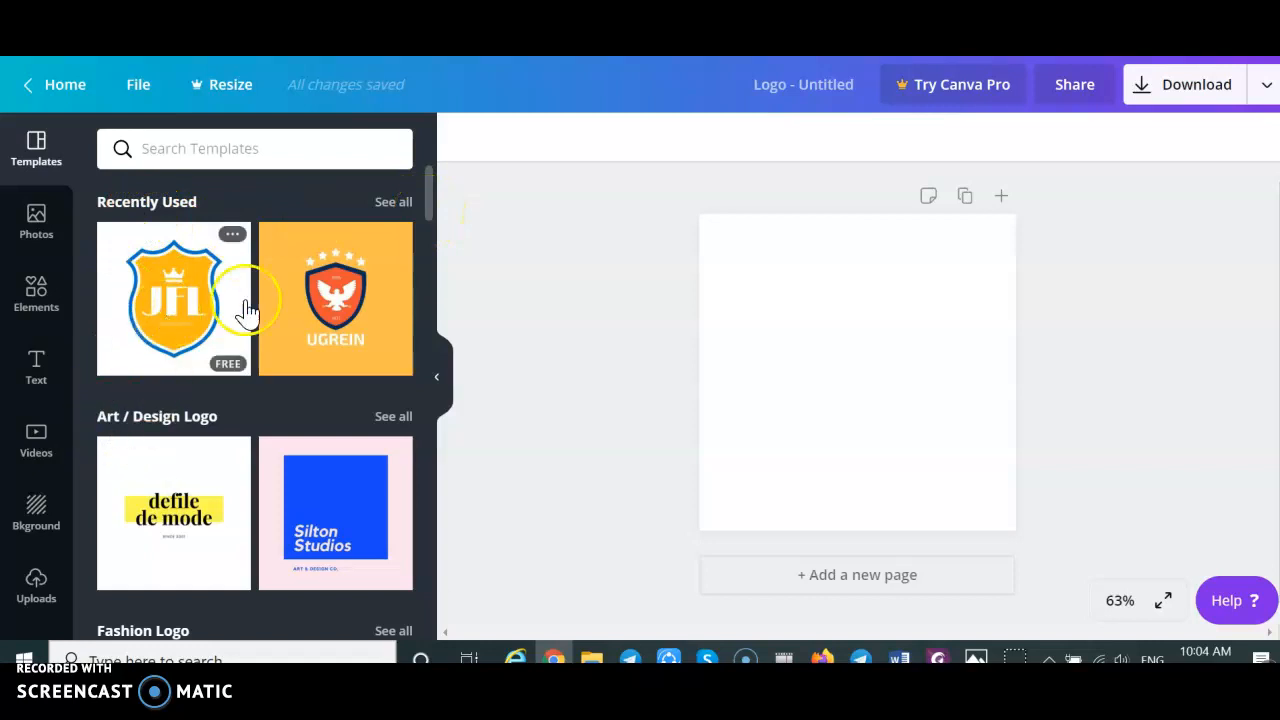
left_click_drag(430, 213, 437, 257)
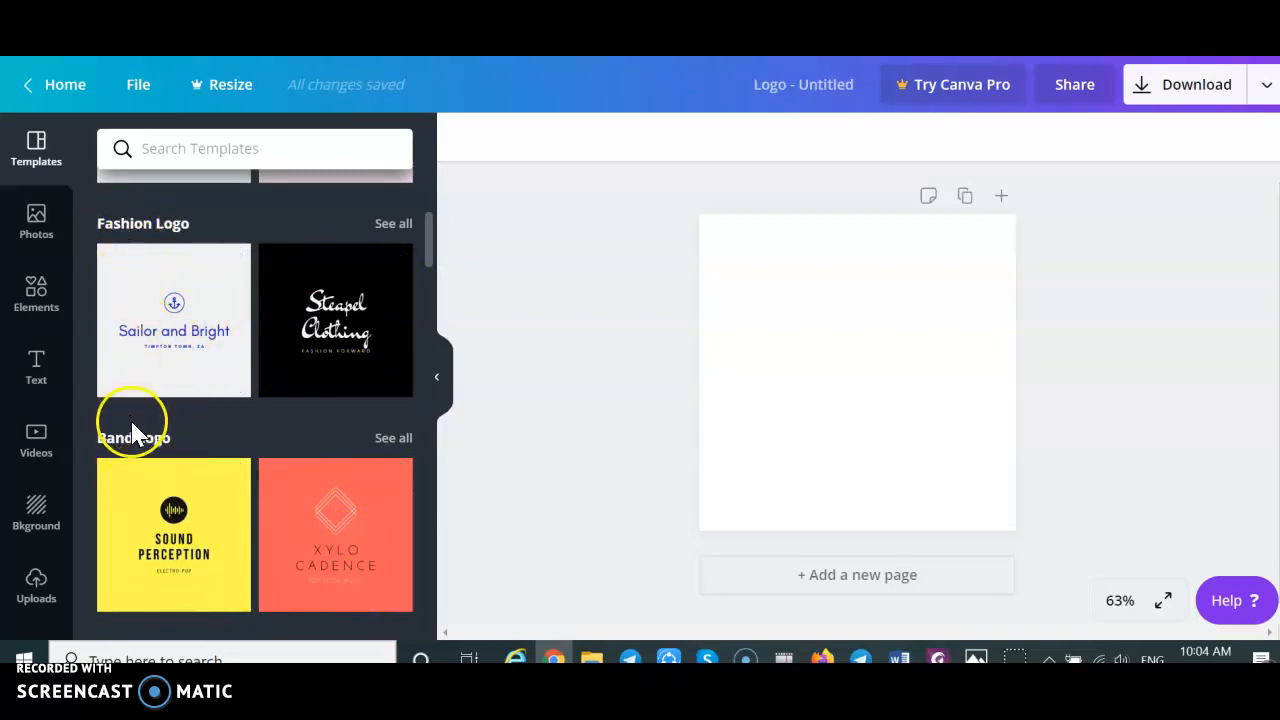
left_click_drag(429, 258, 505, 502)
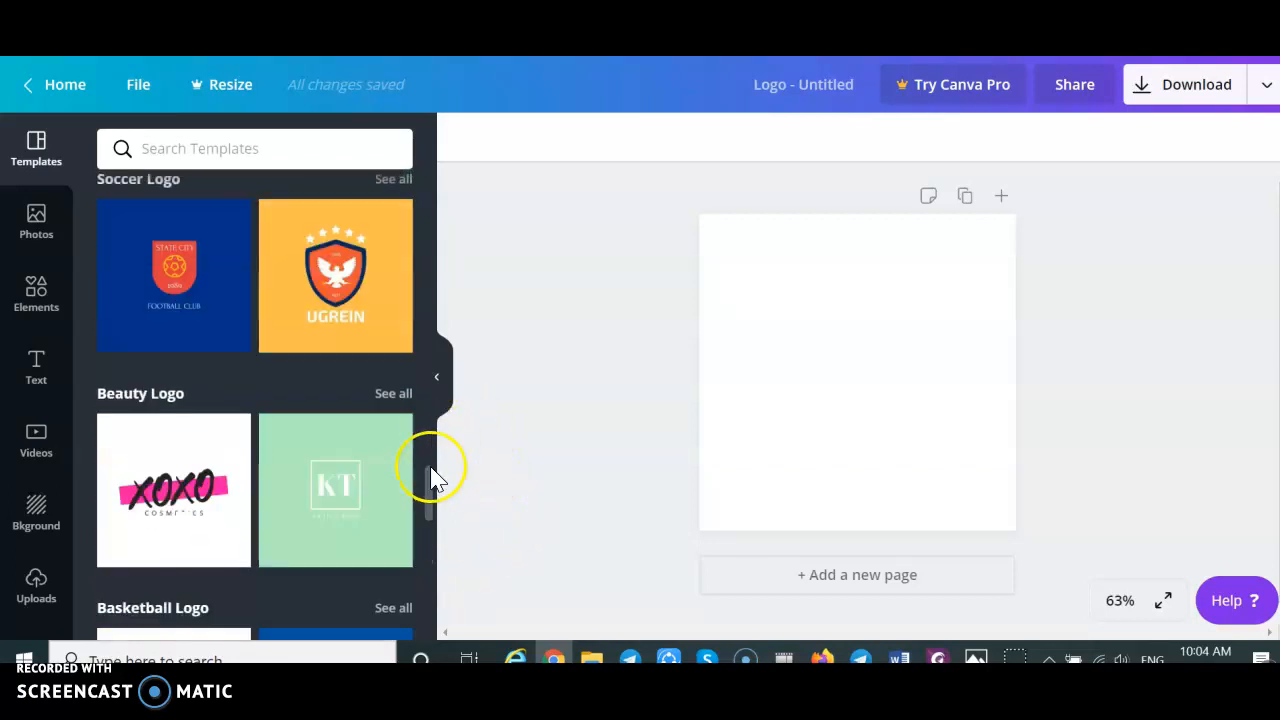
left_click_drag(430, 525, 440, 225)
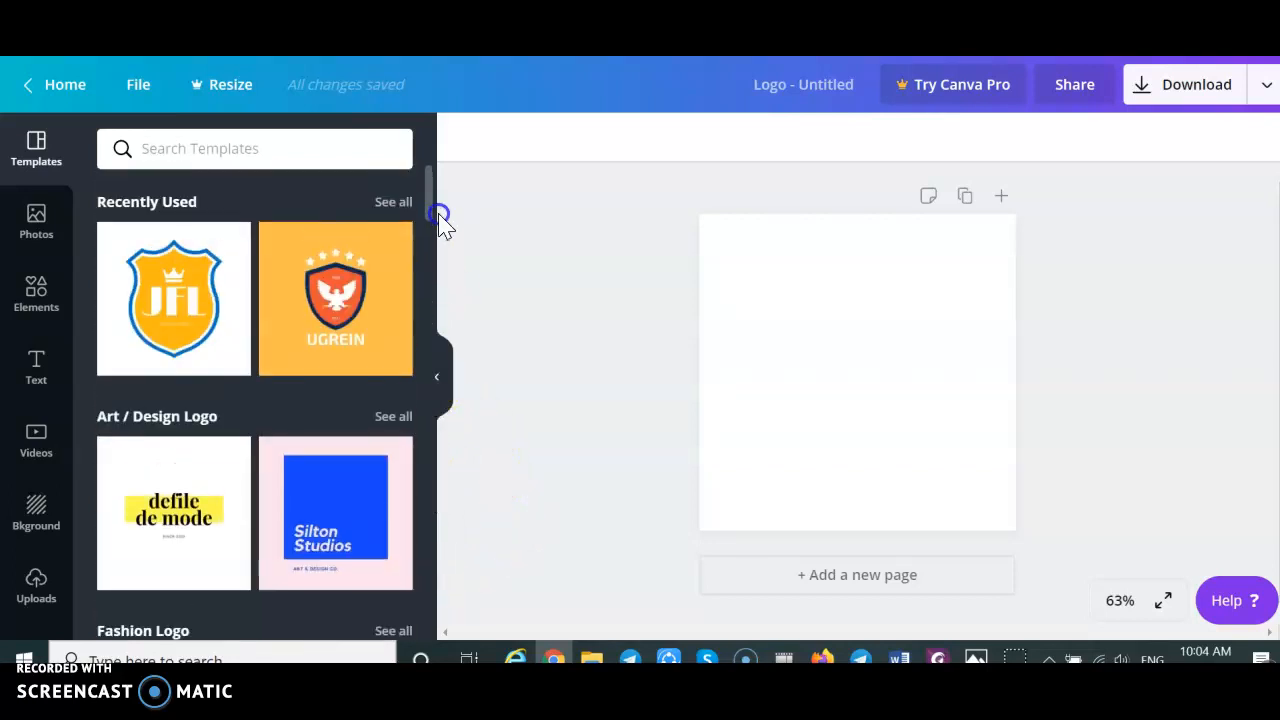
left_click(222, 335)
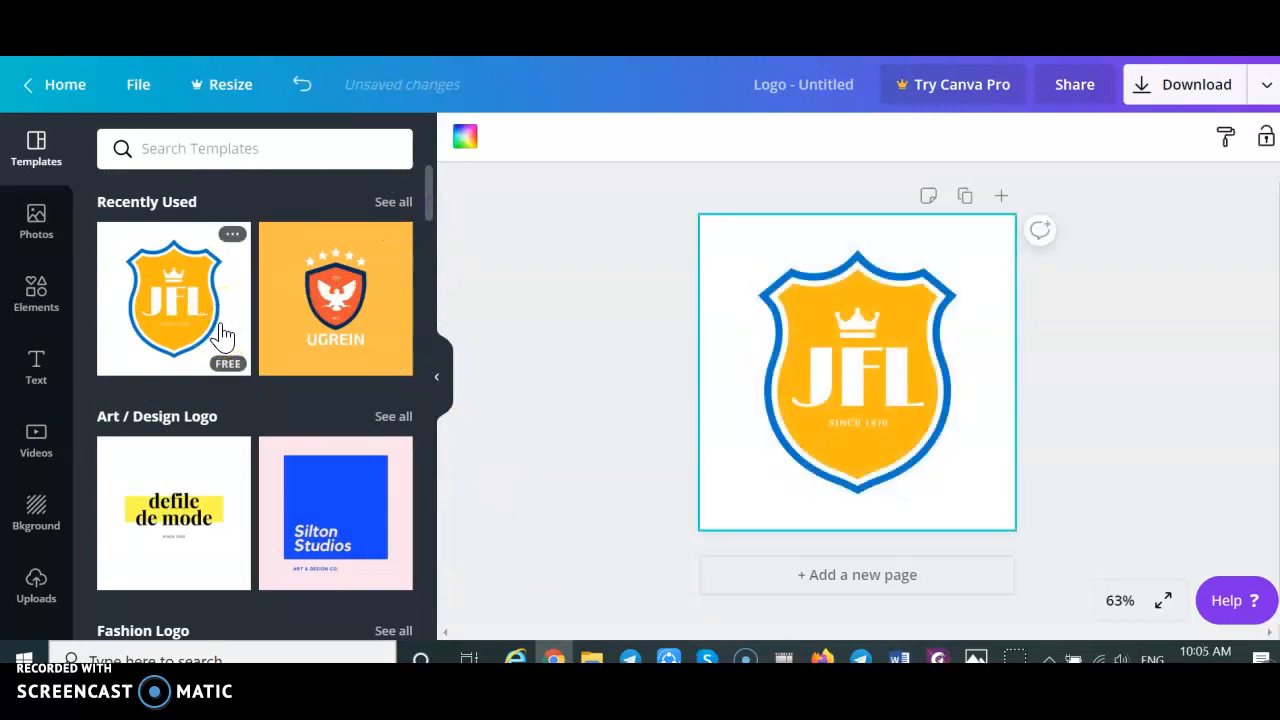
Slightly enlarge the crown above the JFL lettering, then delete it from the shield
left_click(843, 475)
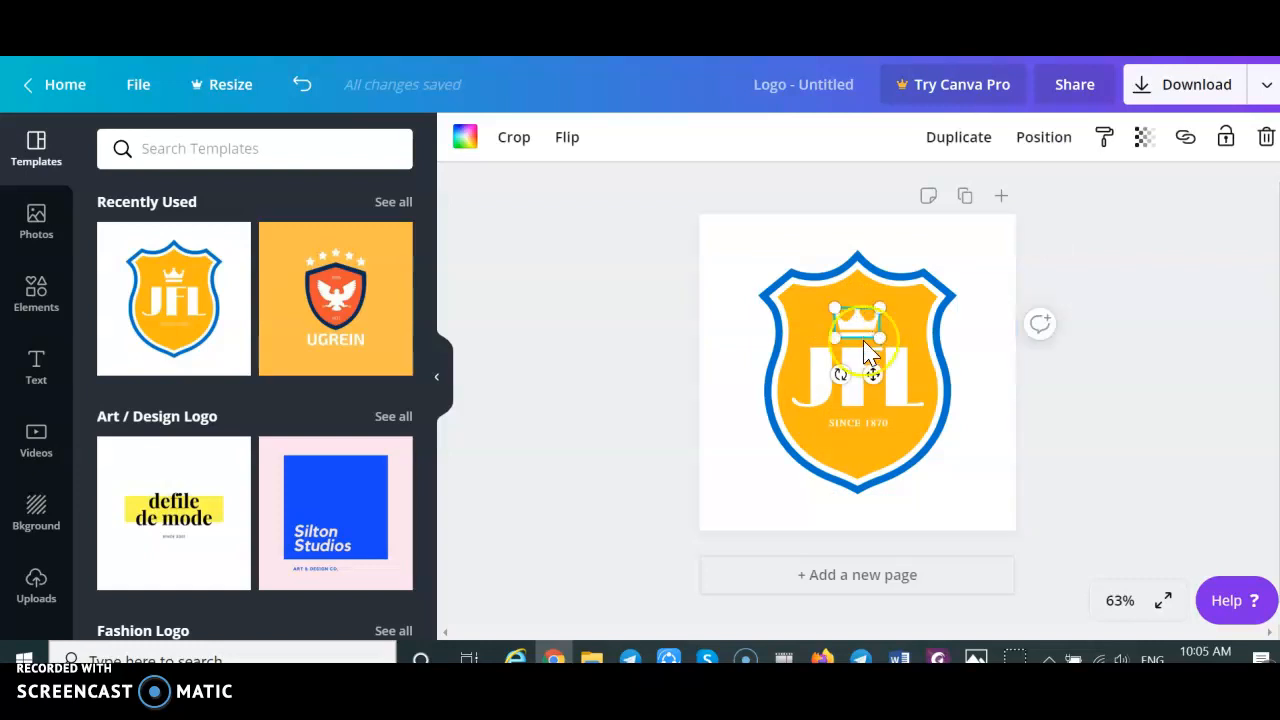
left_click_drag(880, 336, 886, 341)
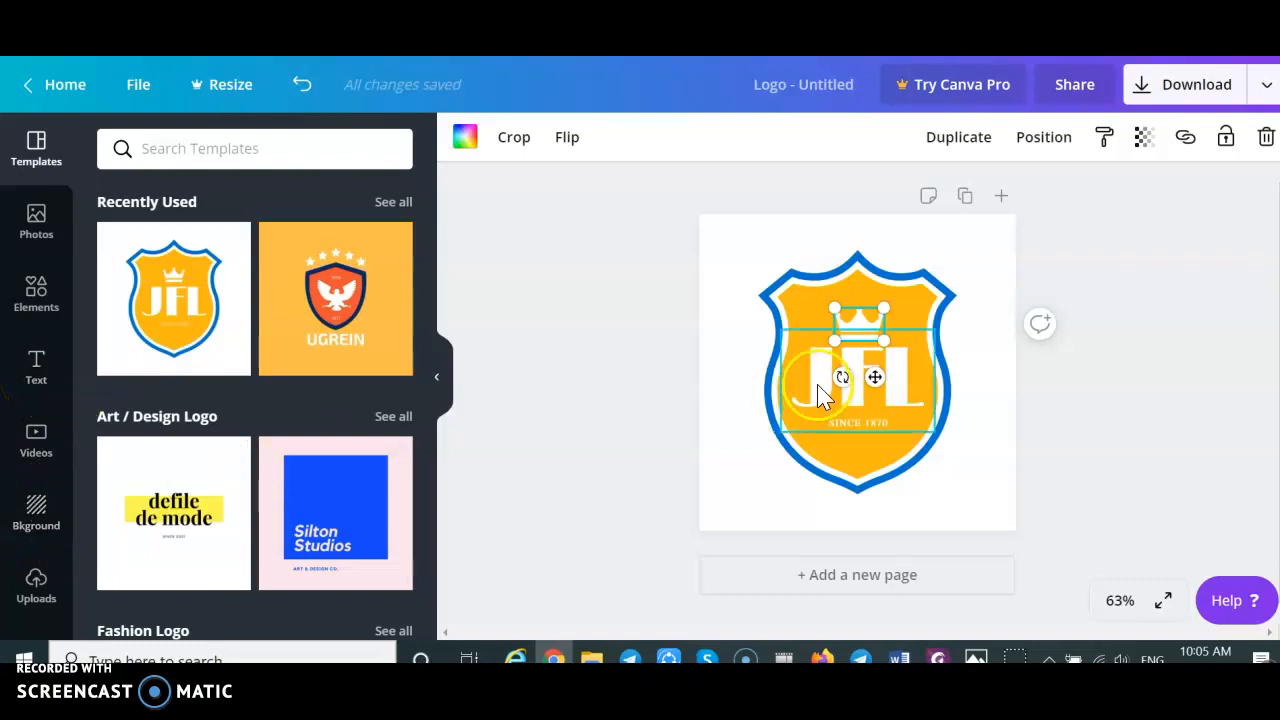
left_click(857, 320)
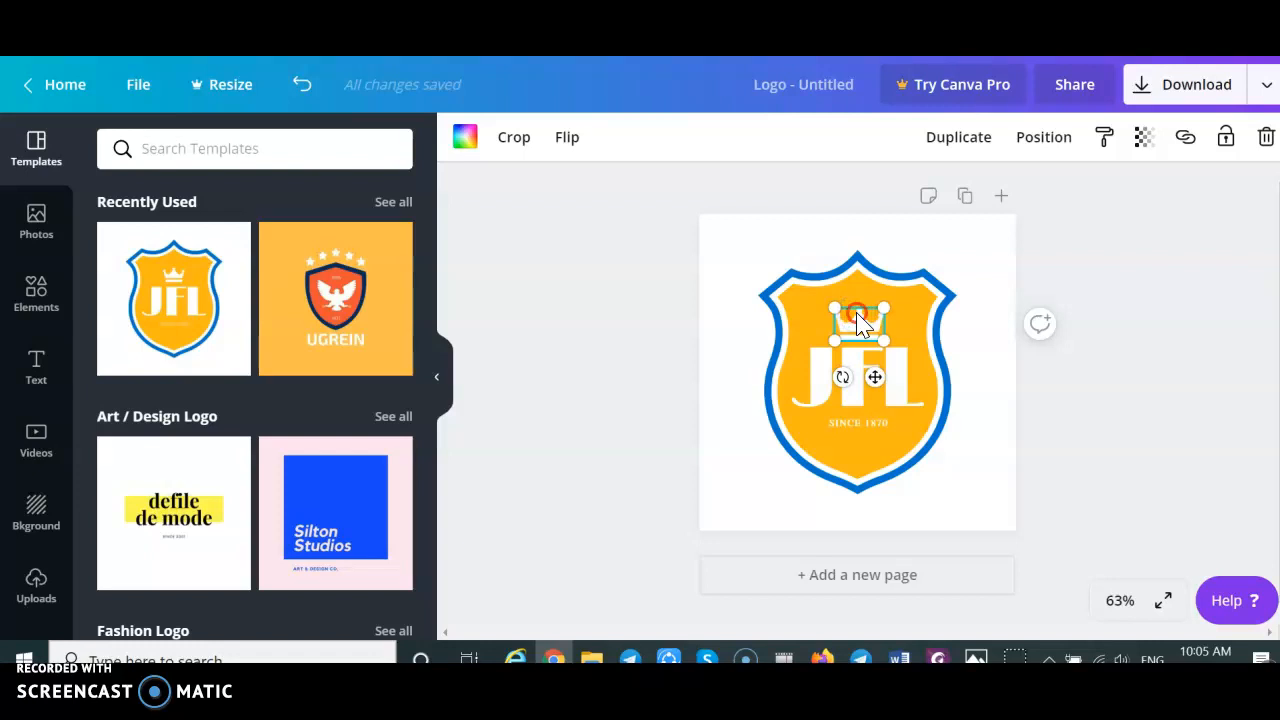
right_click(857, 320)
left_click(920, 425)
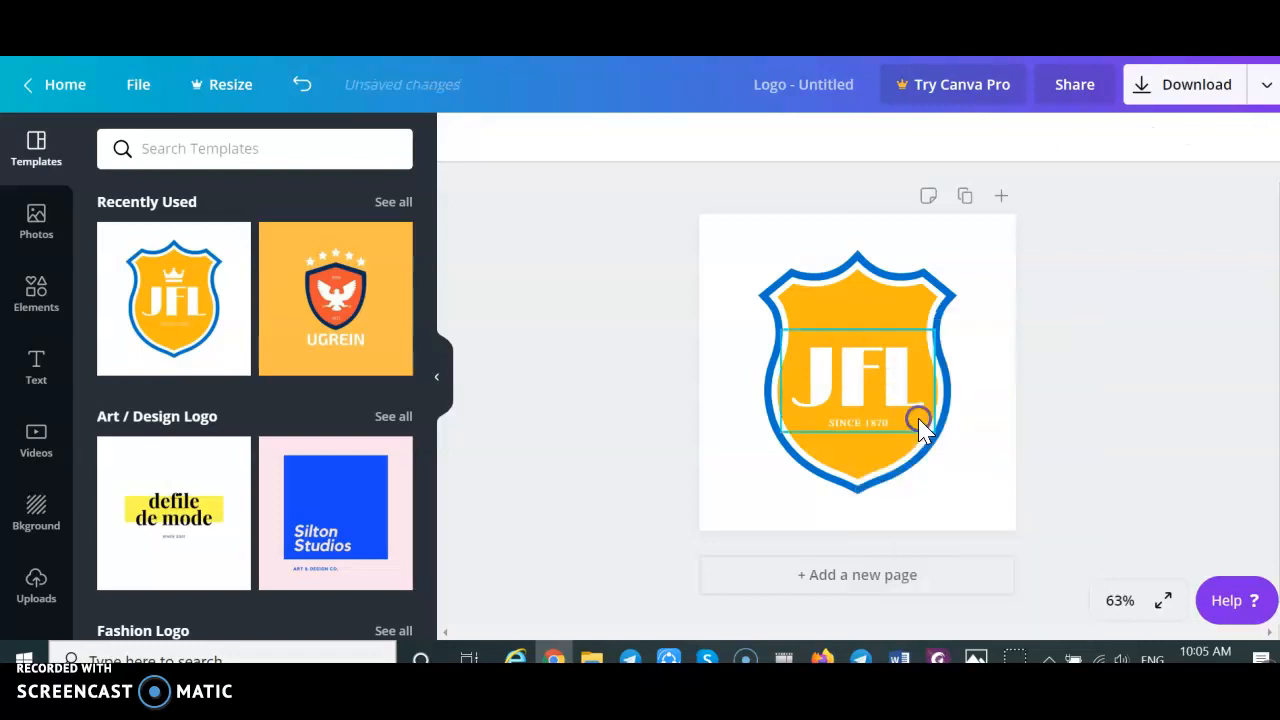
Add a heading, shrink it to font size 24.1 and centre it above the JFL lettering inside the shield
left_click(35, 370)
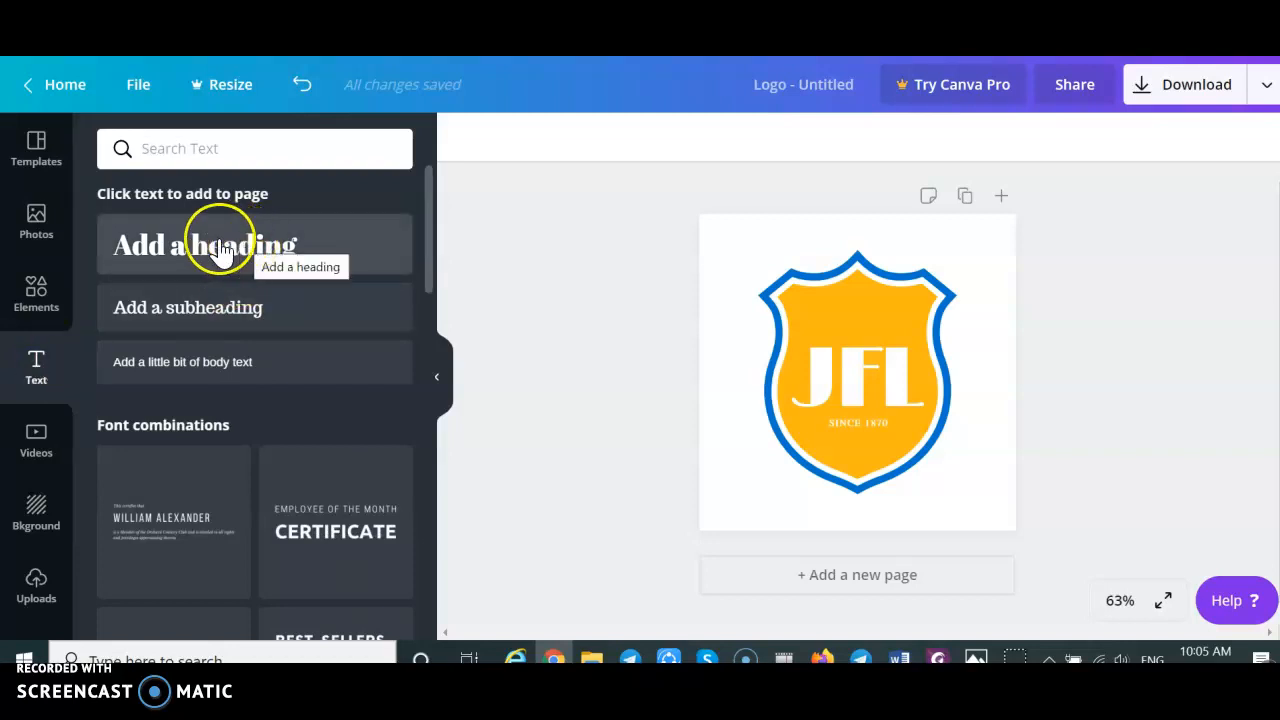
left_click(148, 252)
double_click(878, 374)
left_click(850, 346)
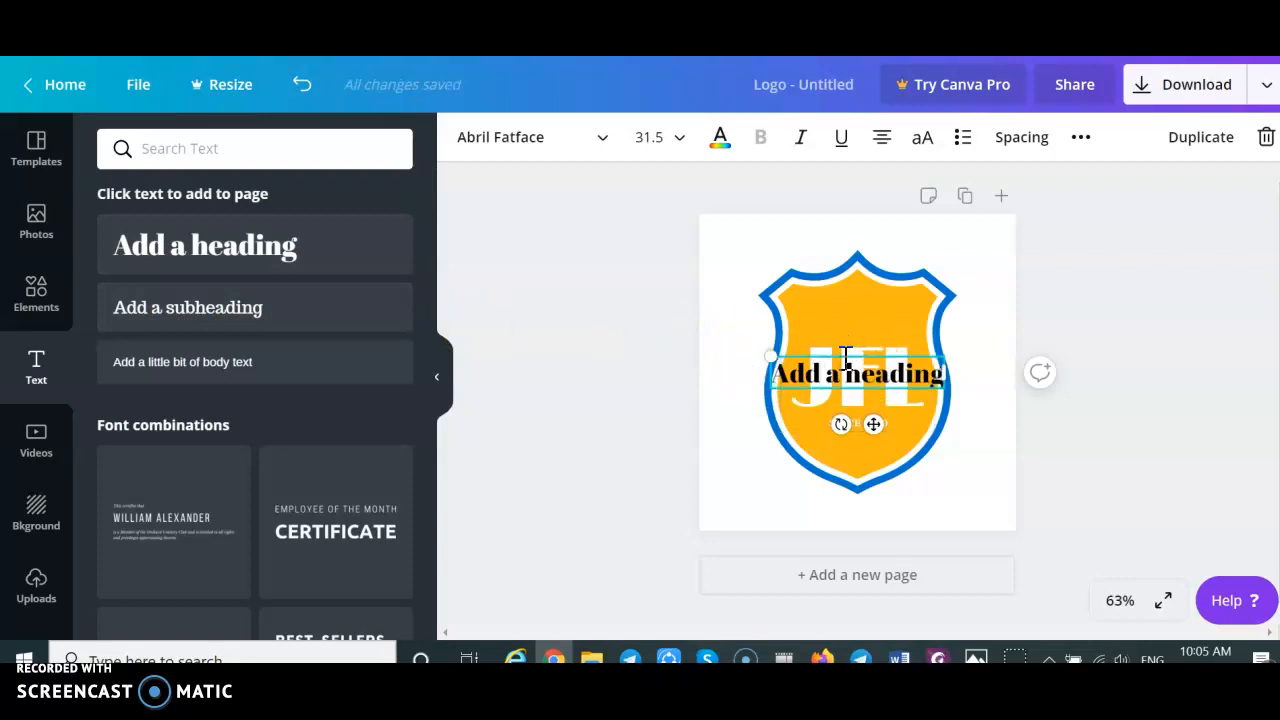
left_click_drag(843, 352, 871, 306)
left_click_drag(954, 343, 914, 332)
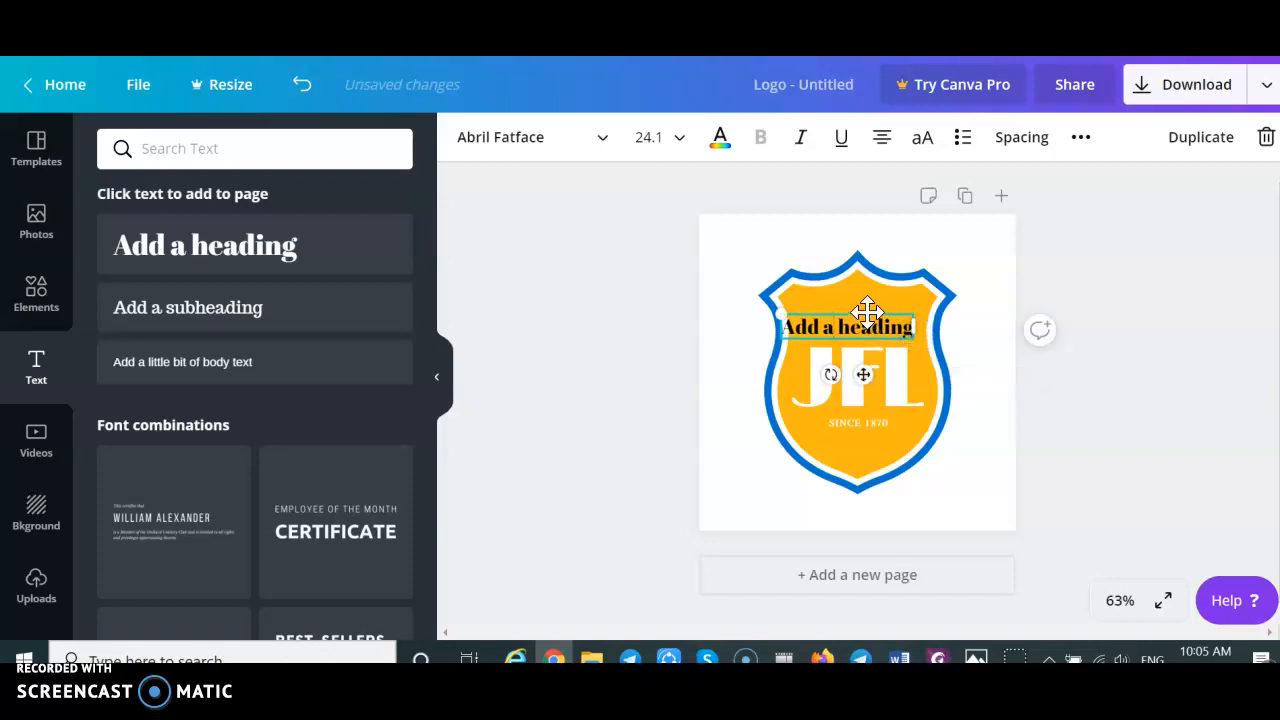
left_click_drag(869, 316, 889, 309)
Replace the heading's placeholder text with M4TEVO20
left_click(884, 317)
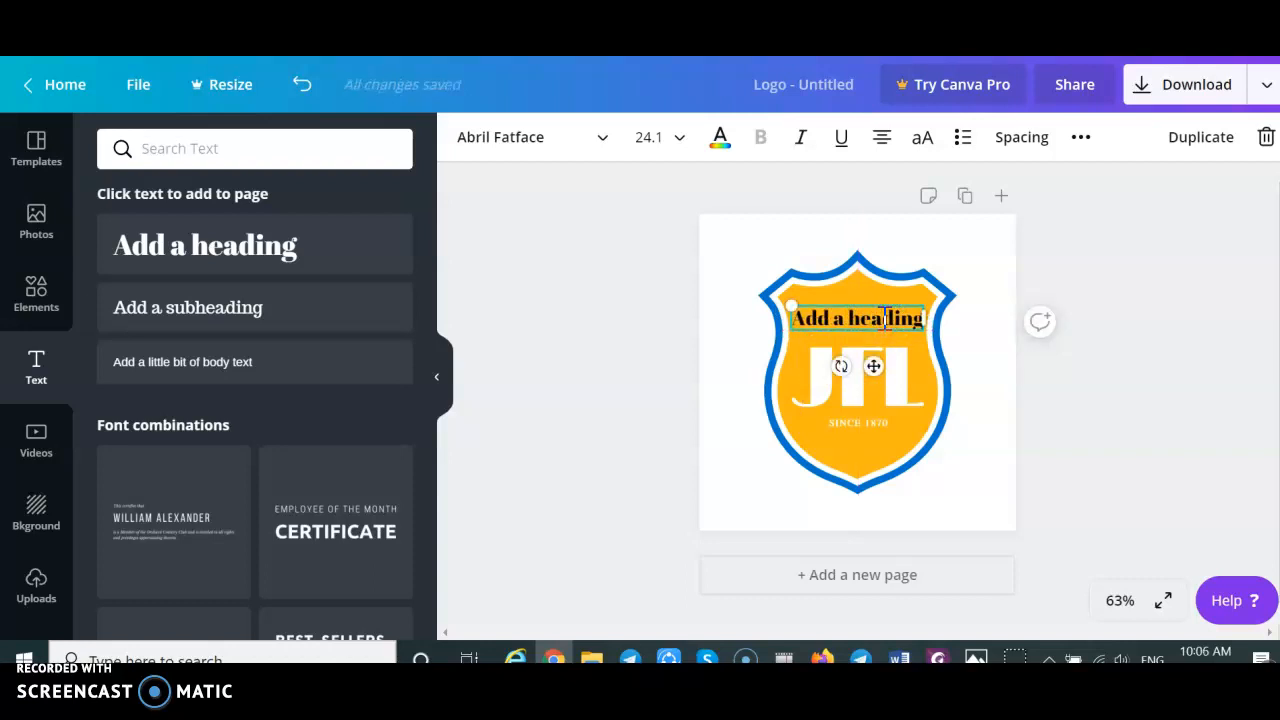
key("BackSpace")
key("BackSpace")
key("BackSpace")
key("BackSpace")
key("BackSpace")
key("BackSpace")
key("BackSpace")
key("BackSpace")
key("BackSpace")
key("BackSpace")
key("BackSpace")
key("BackSpace")
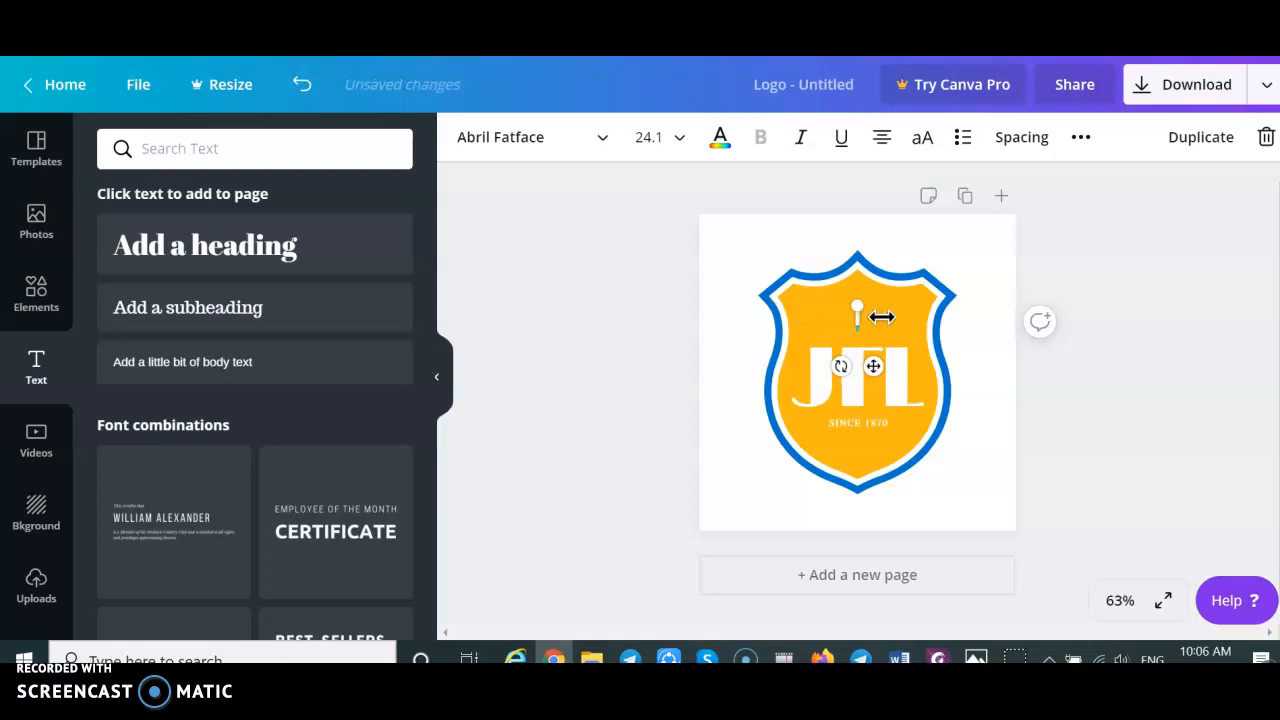
type("MATE")
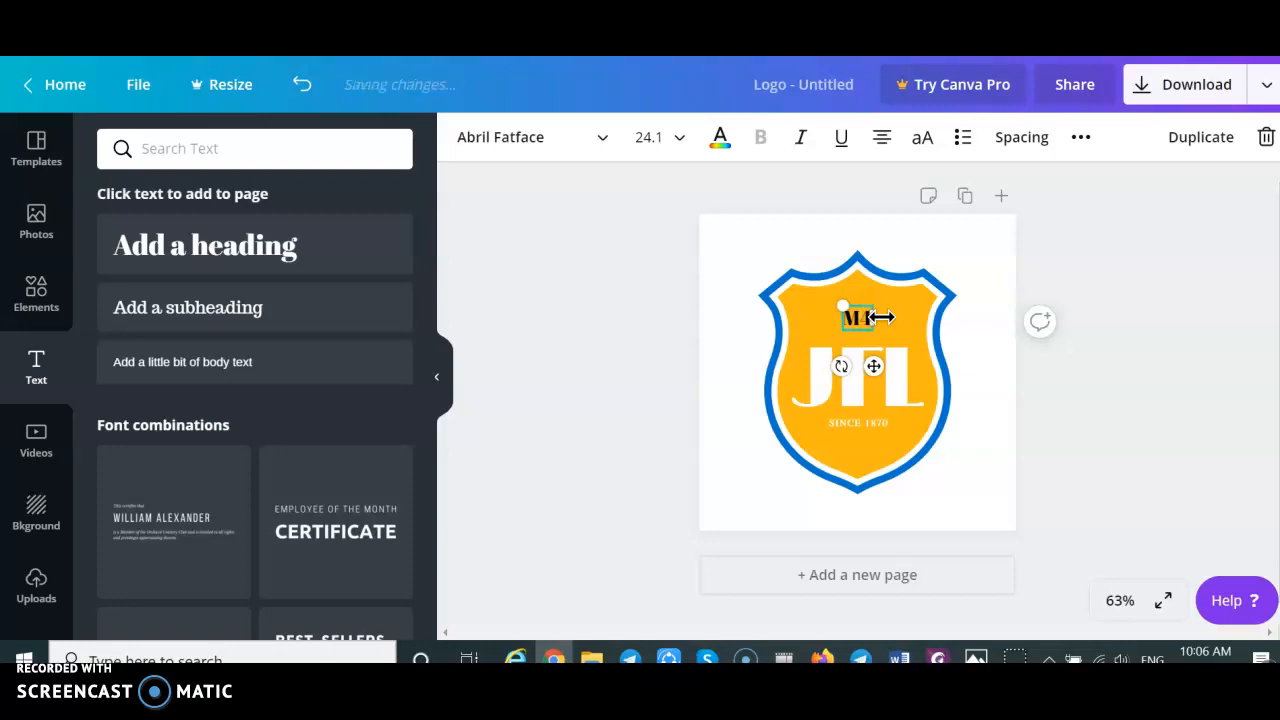
type("VO")
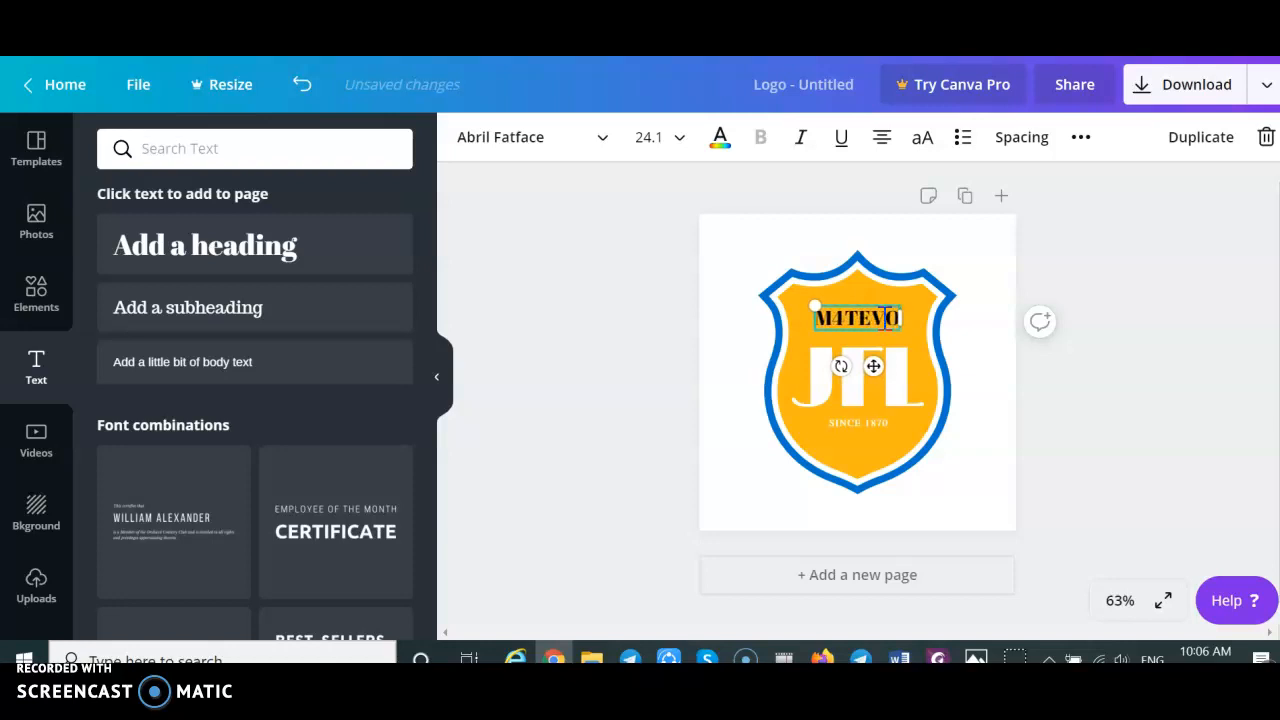
type("20")
double_click(885, 318)
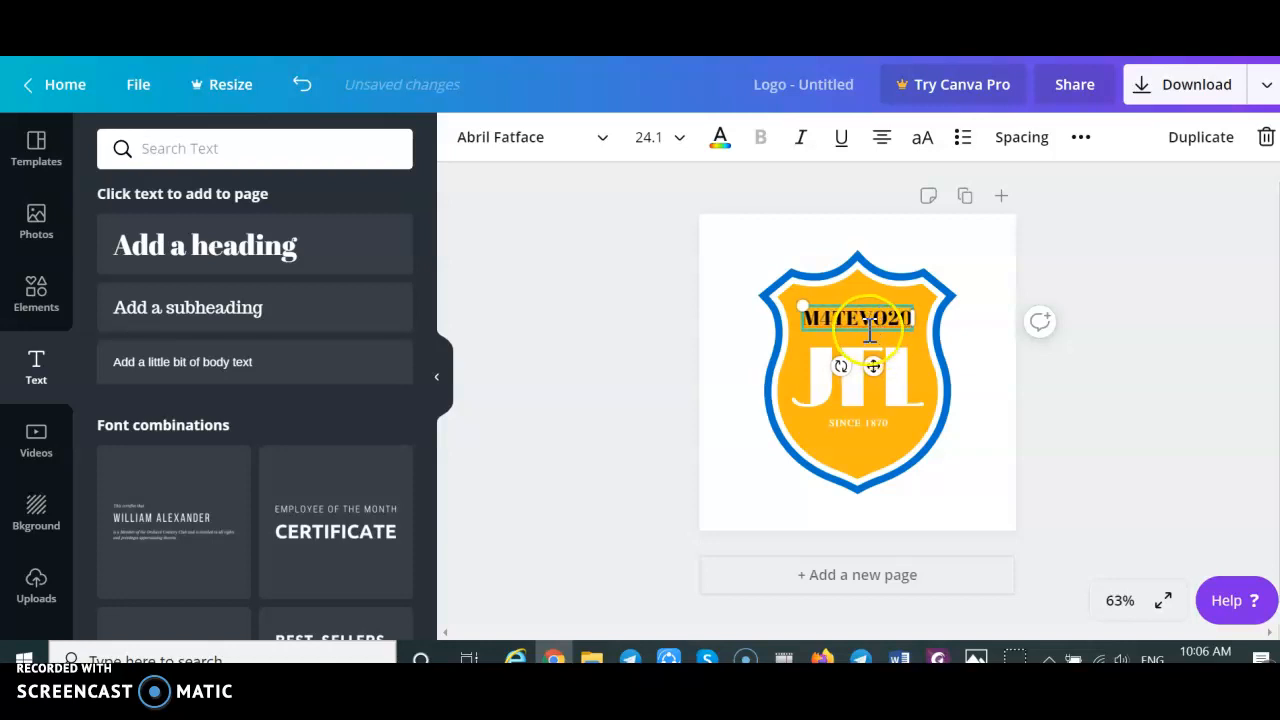
Try the document's blue and then light purple as the colour of the M4TEVO20 heading
left_click(720, 145)
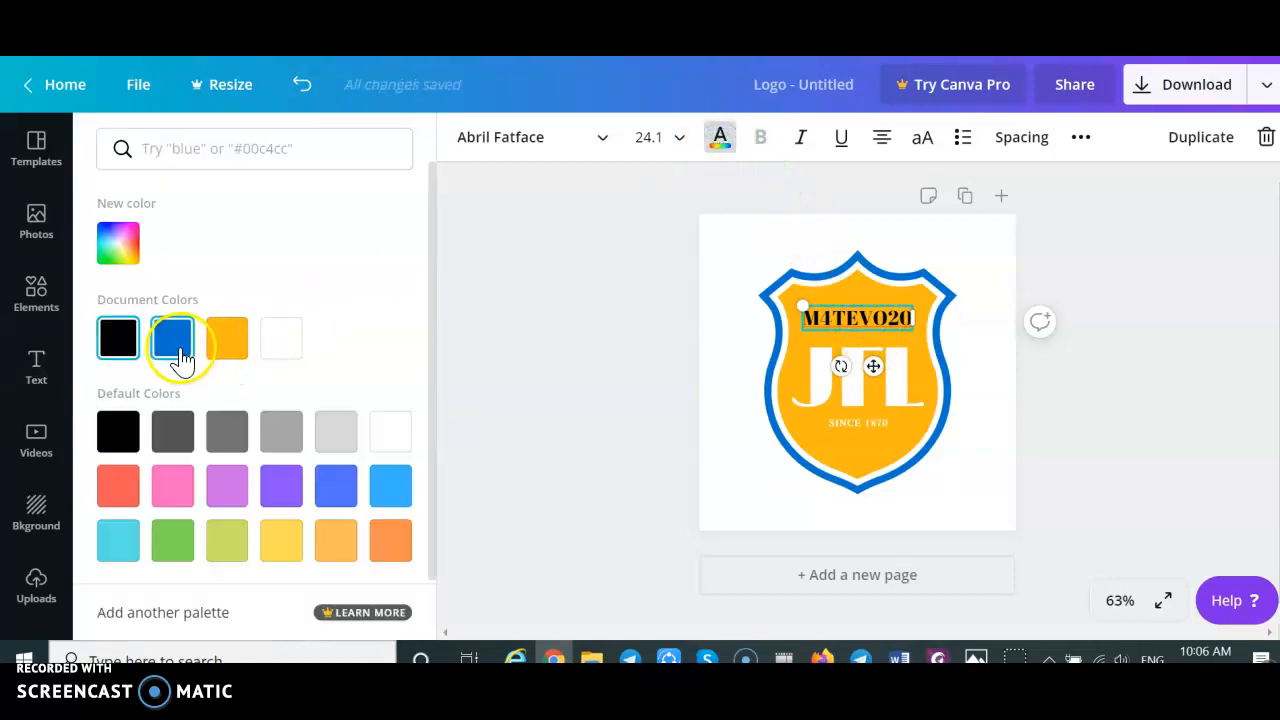
left_click(177, 354)
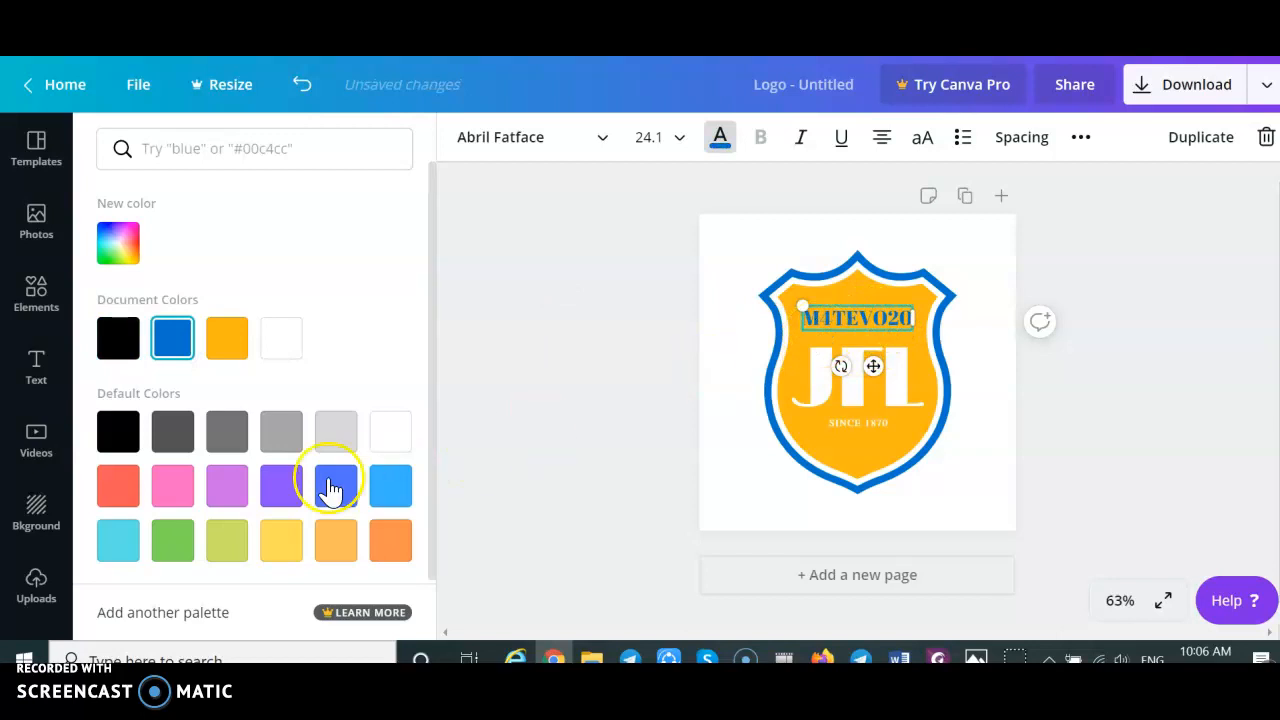
left_click(238, 487)
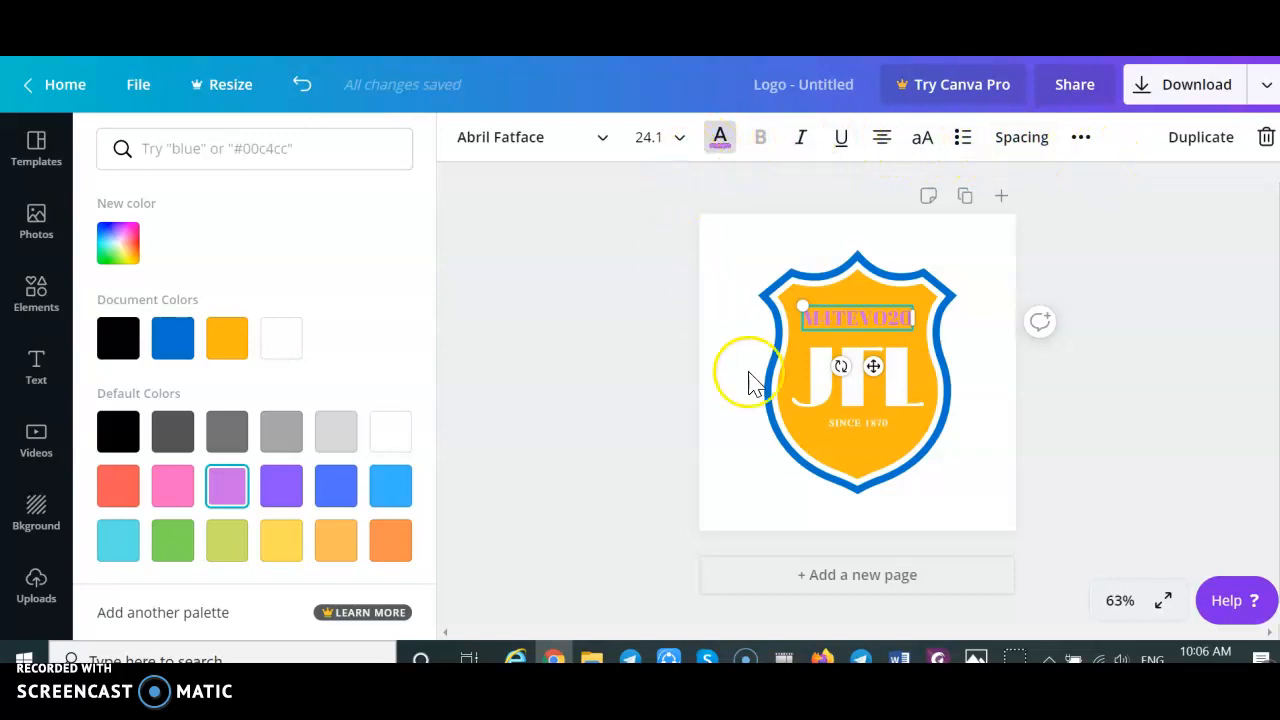
Set the whole M4TEVO20 heading's text colour to black and deselect it
double_click(865, 318)
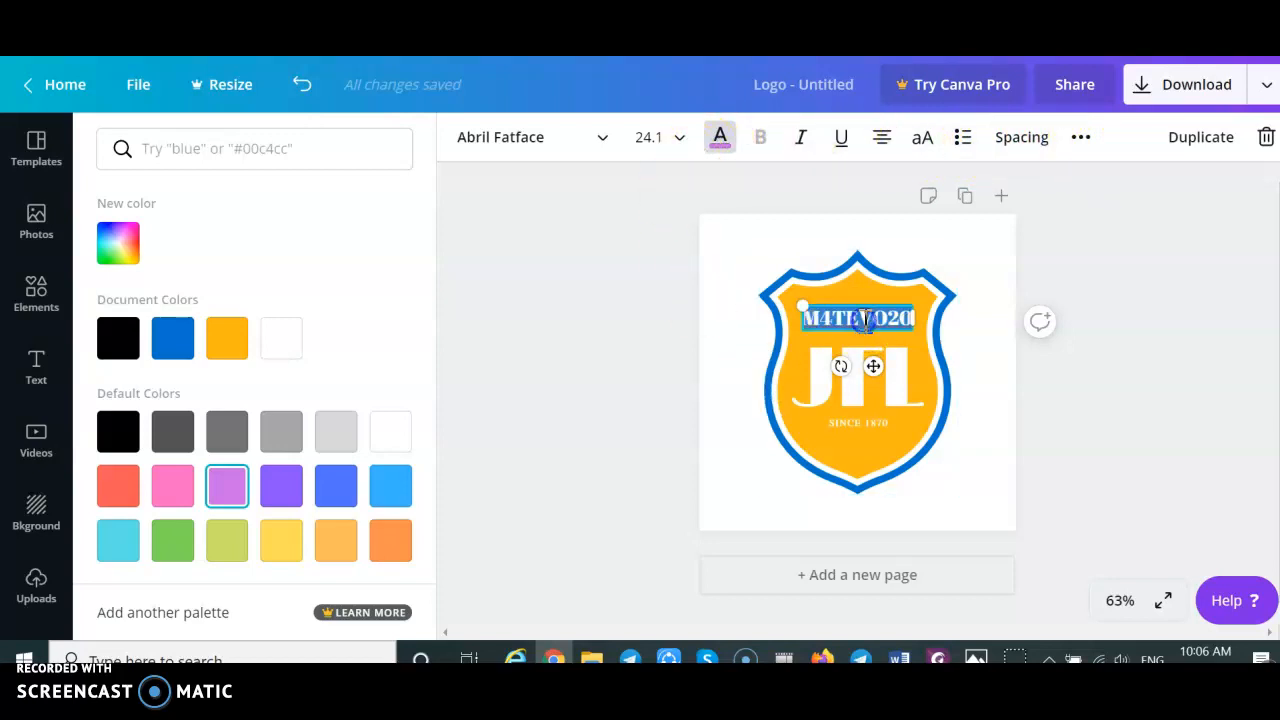
left_click(122, 432)
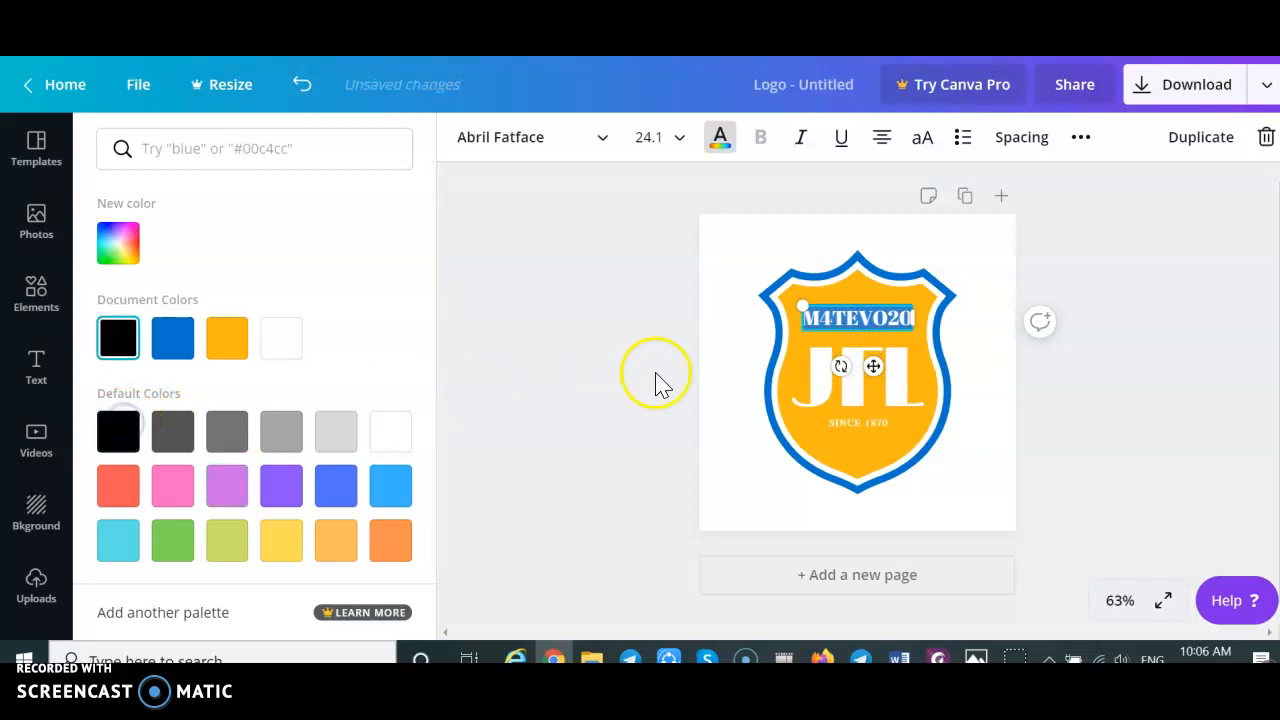
left_click(737, 384)
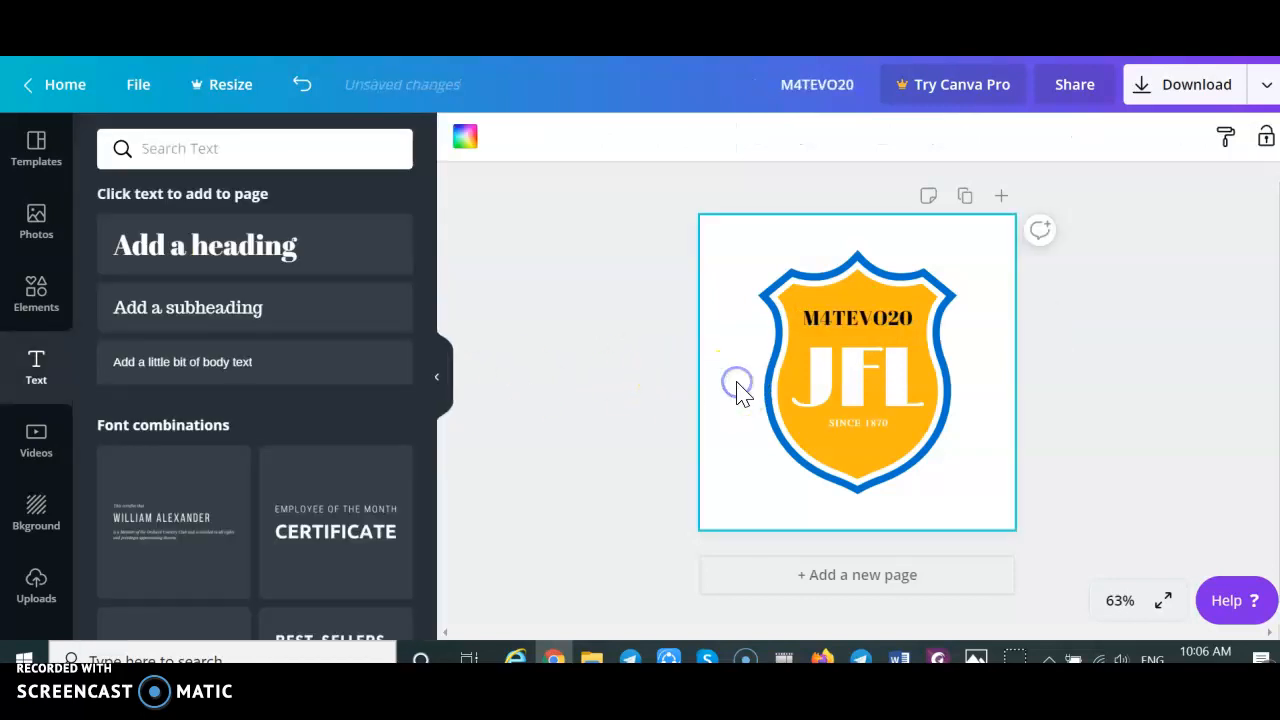
Replace the JFL lettering inside the shield with ONLINE QUIZZES
left_click(880, 395)
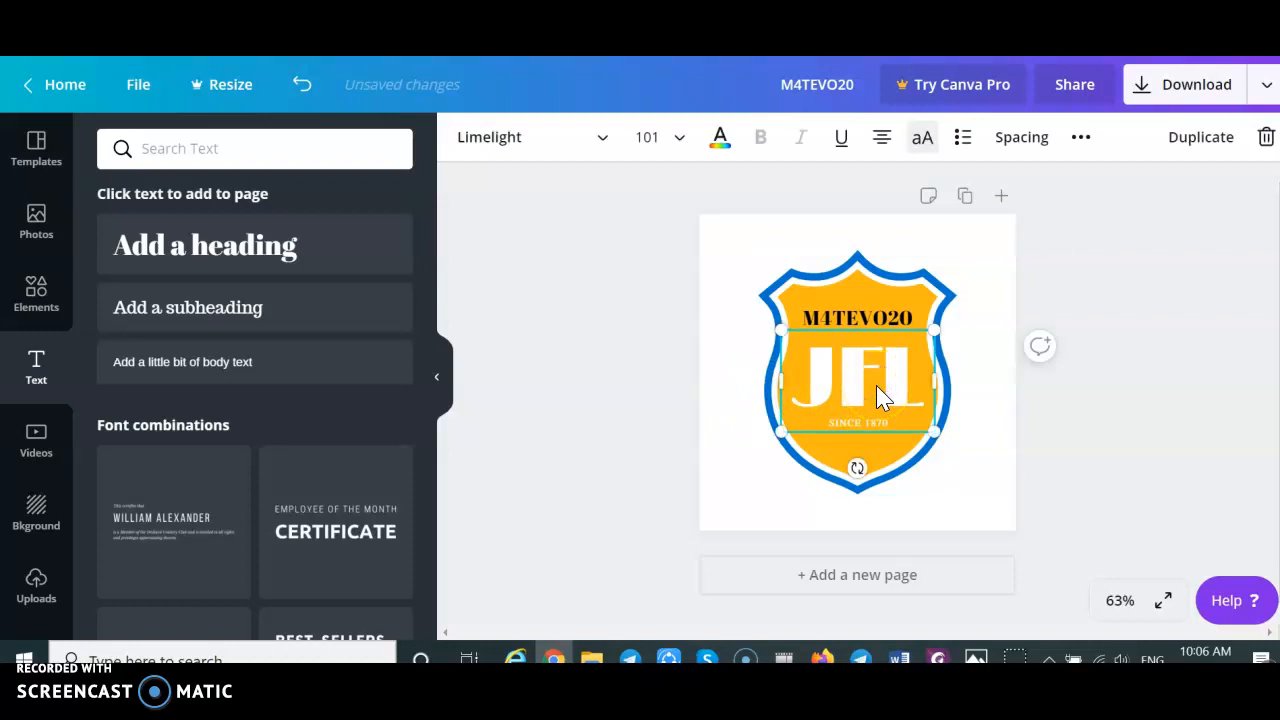
left_click(917, 397)
key("BackSpace")
key("BackSpace")
key("BackSpace")
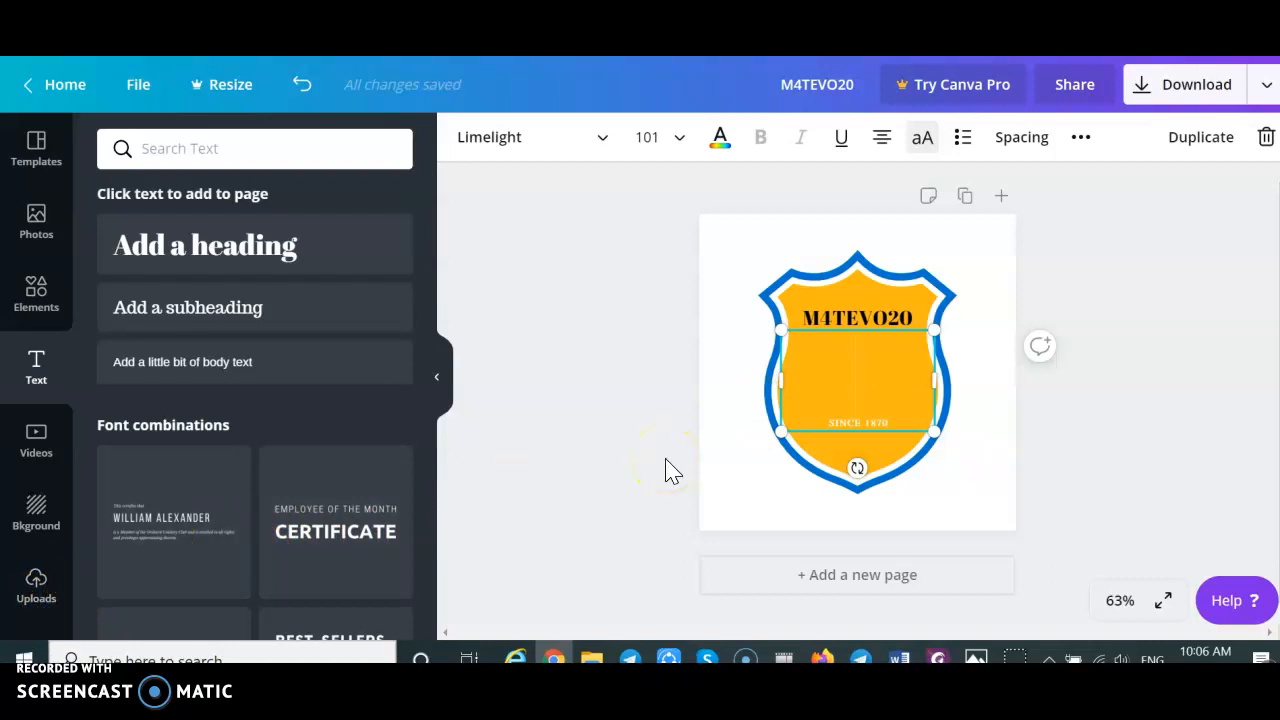
left_click(857, 373)
type("ONLINE")
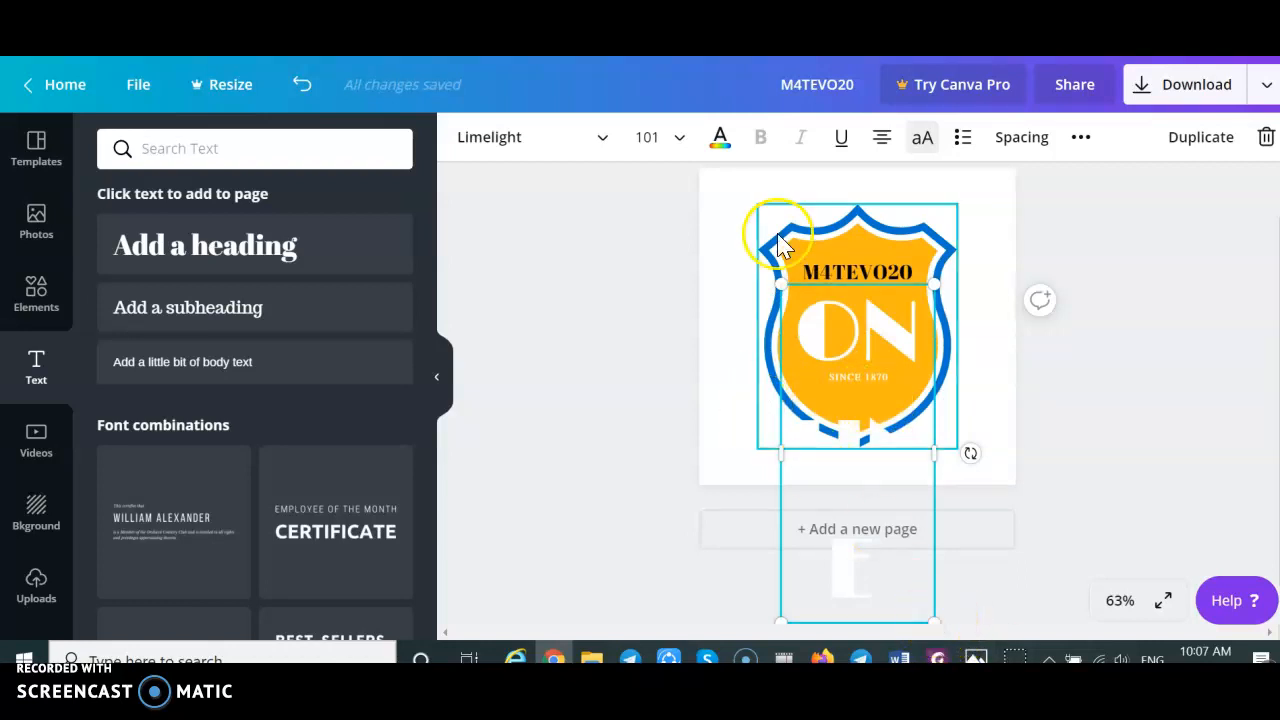
Try font sizes 12 and 21 on the ONLINE QUIZZES text and settle on 36
left_click(680, 138)
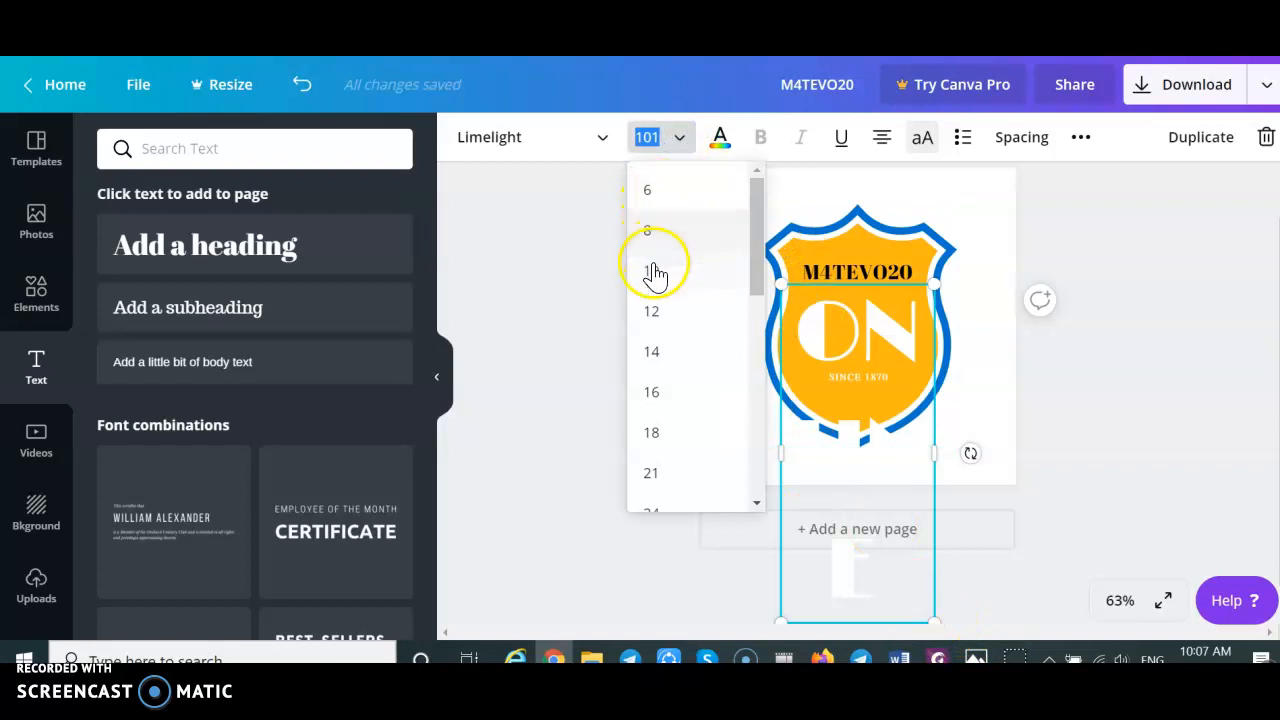
left_click(655, 318)
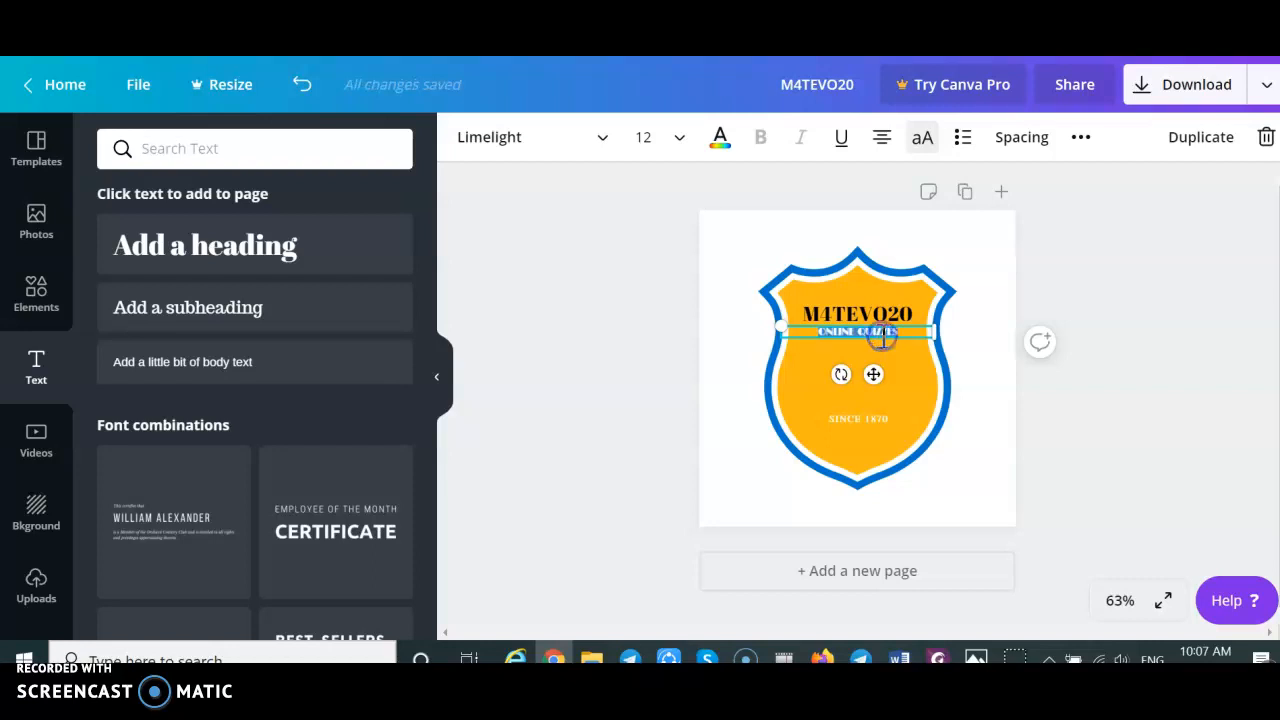
left_click(676, 139)
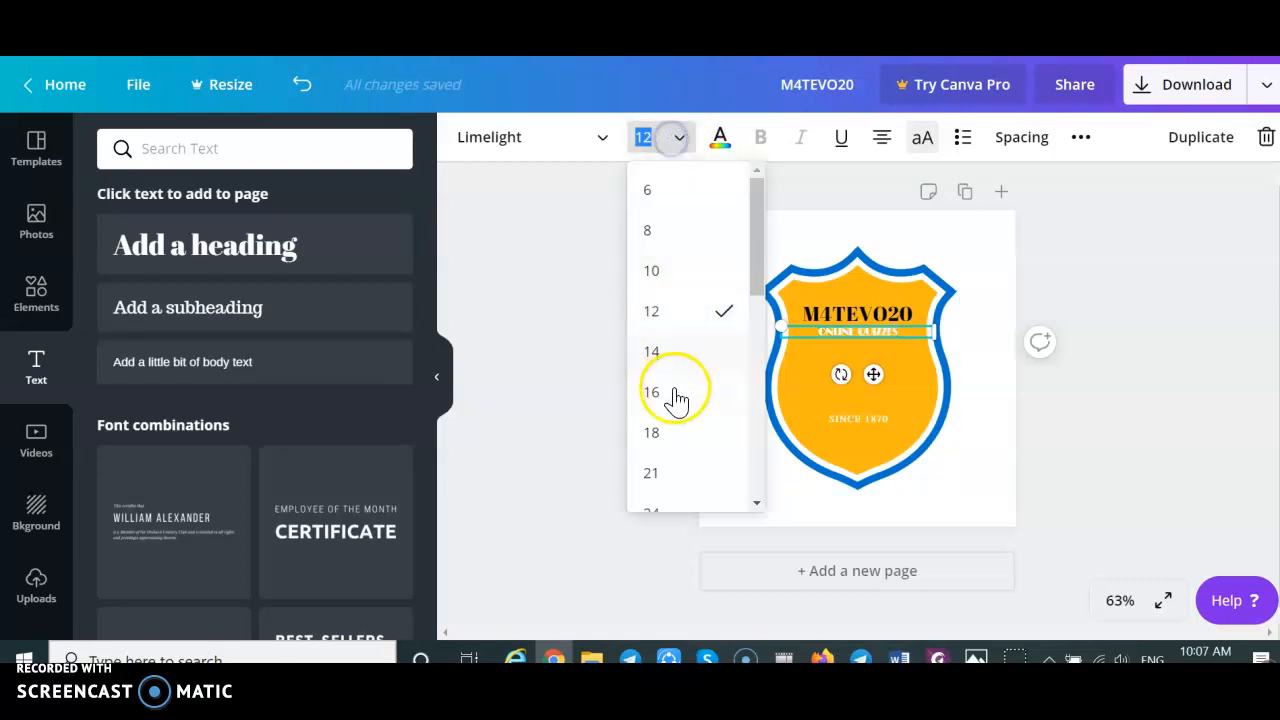
left_click(651, 474)
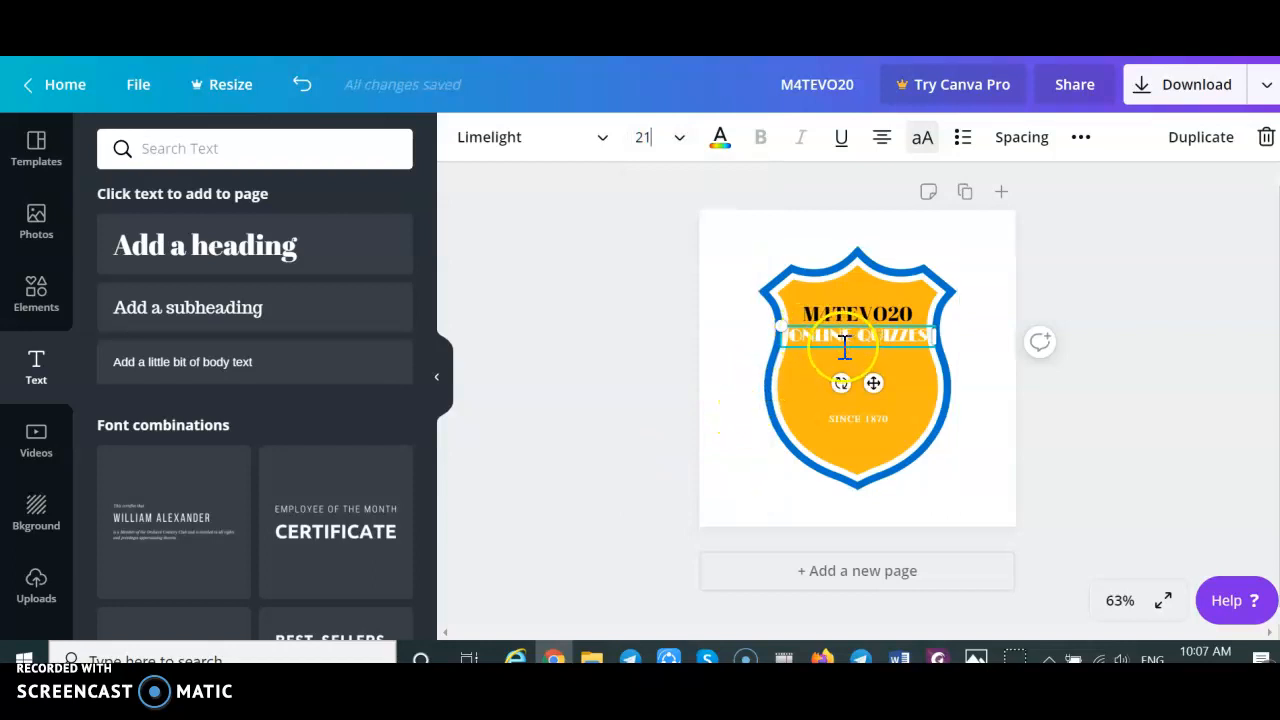
left_click(679, 137)
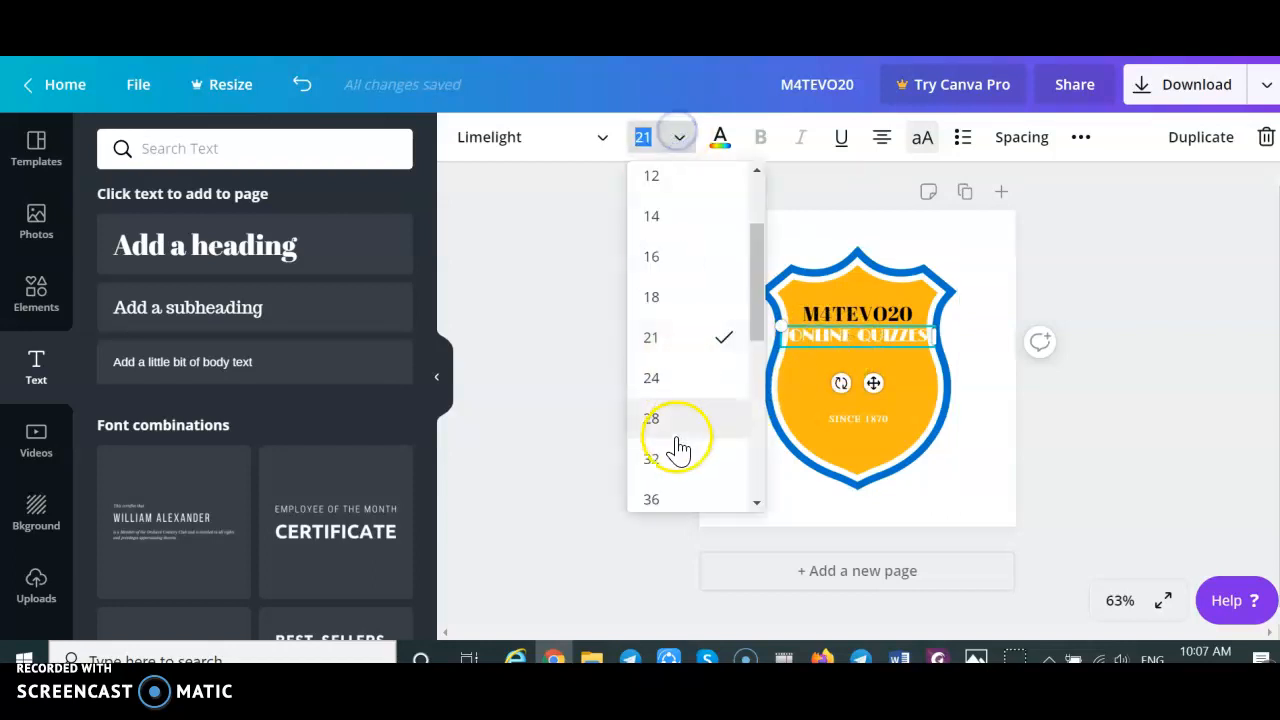
left_click(651, 499)
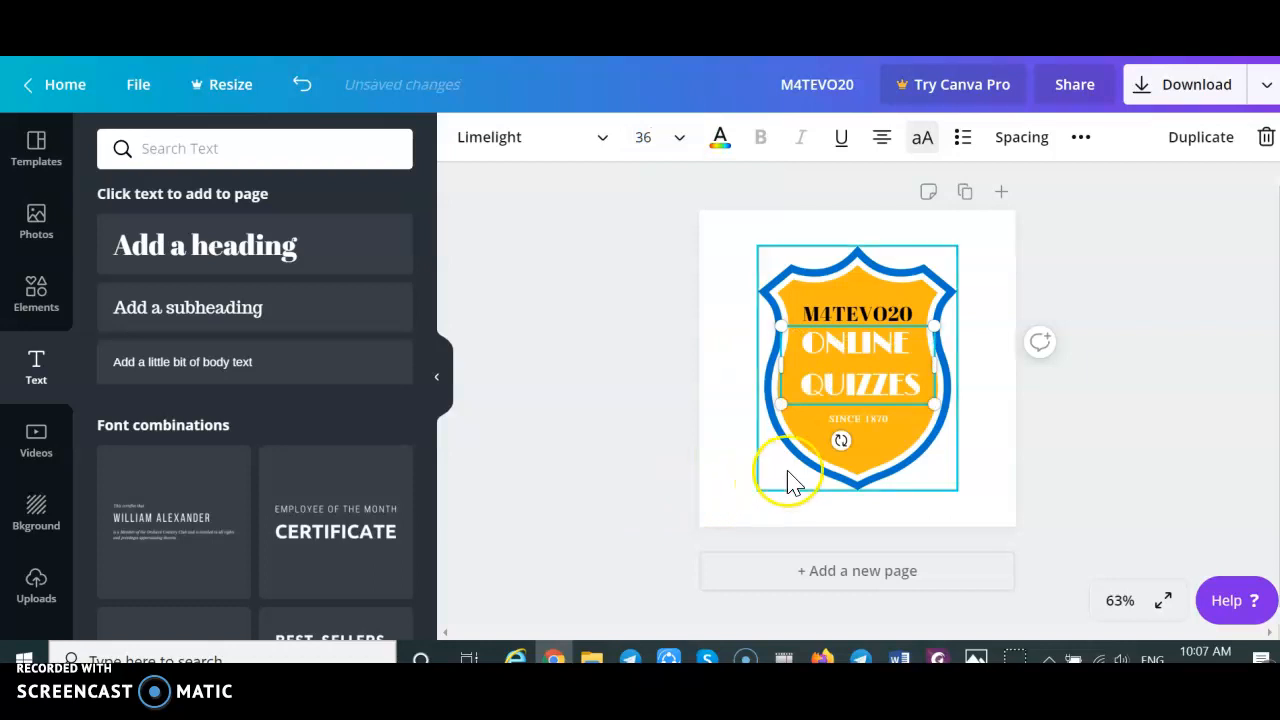
Set the ONLINE QUIZZES text colour to the violet-tinted blue from the default colours
left_click(722, 148)
left_click(338, 485)
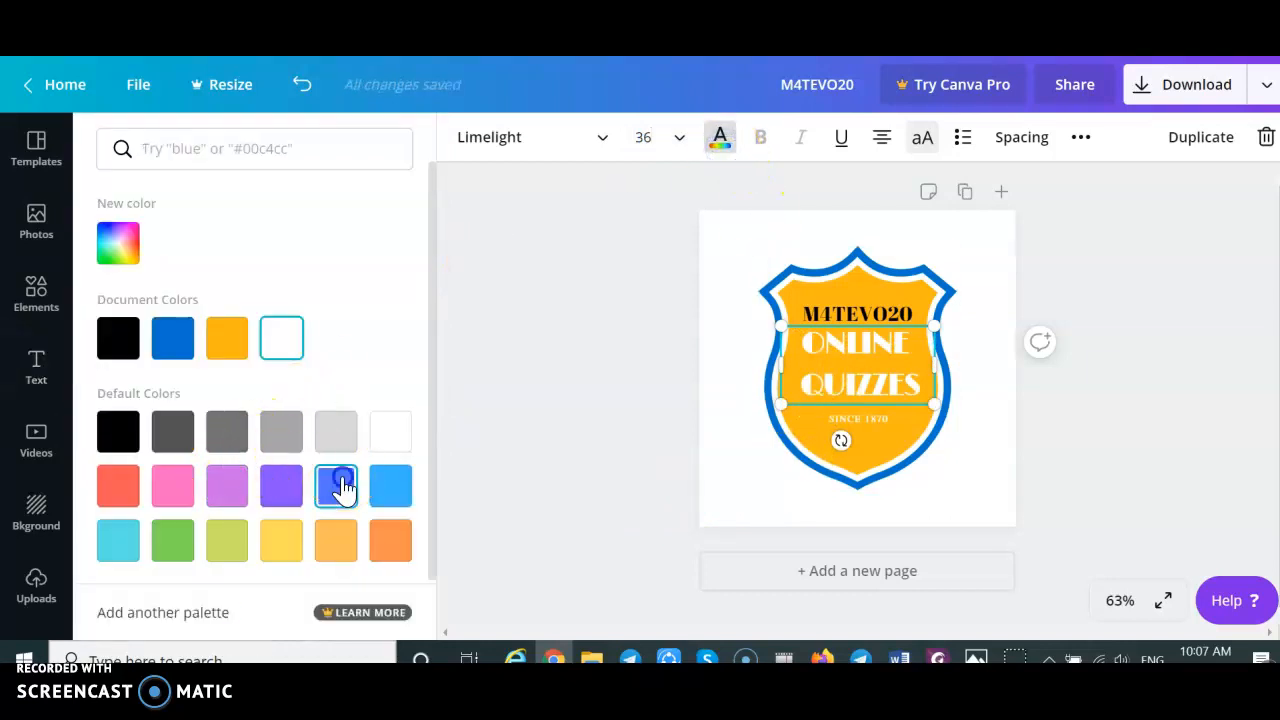
left_click(618, 413)
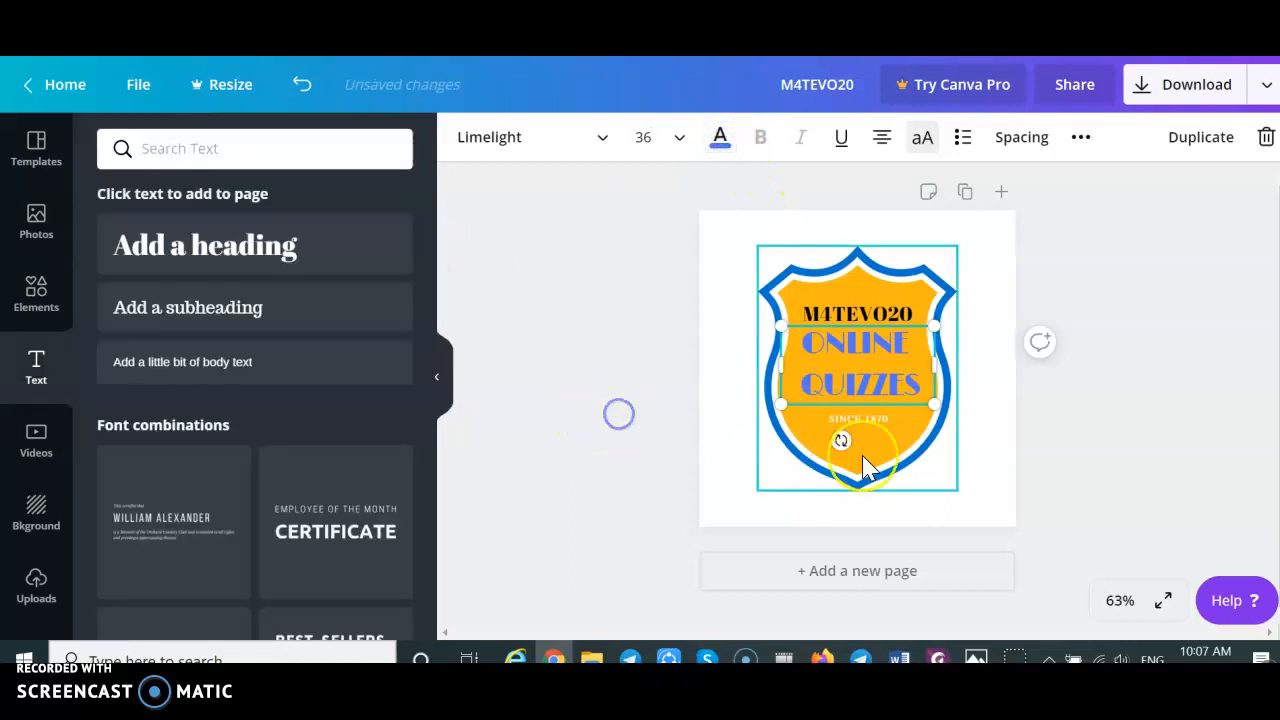
Move the SINCE 1870 line slightly up beneath ONLINE QUIZZES and delete it
left_click(876, 420)
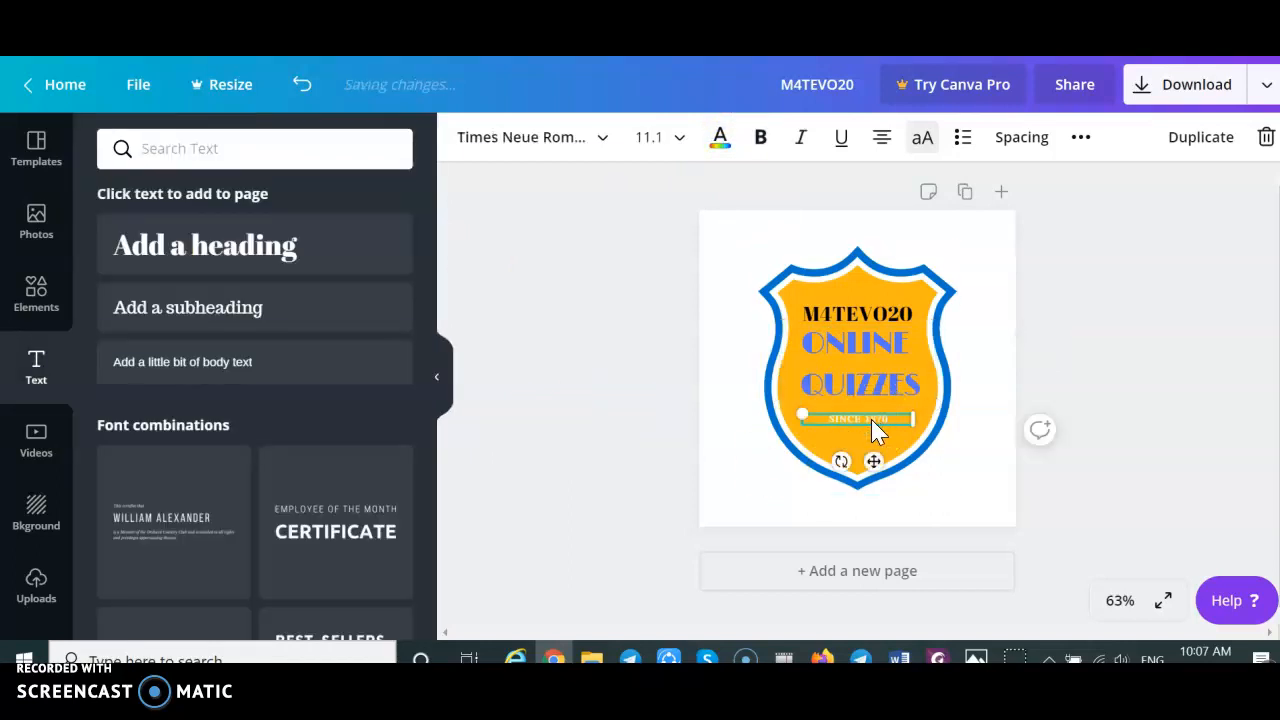
left_click(873, 461)
left_click_drag(875, 461, 879, 452)
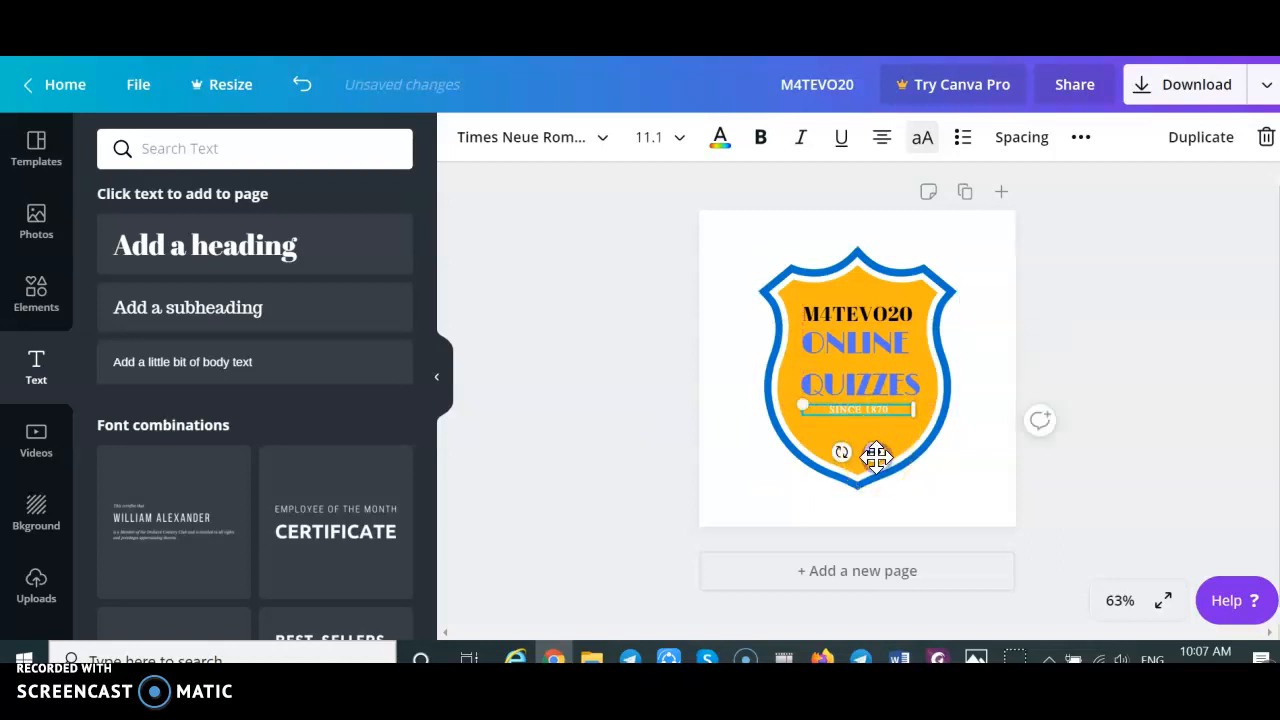
left_click(872, 417)
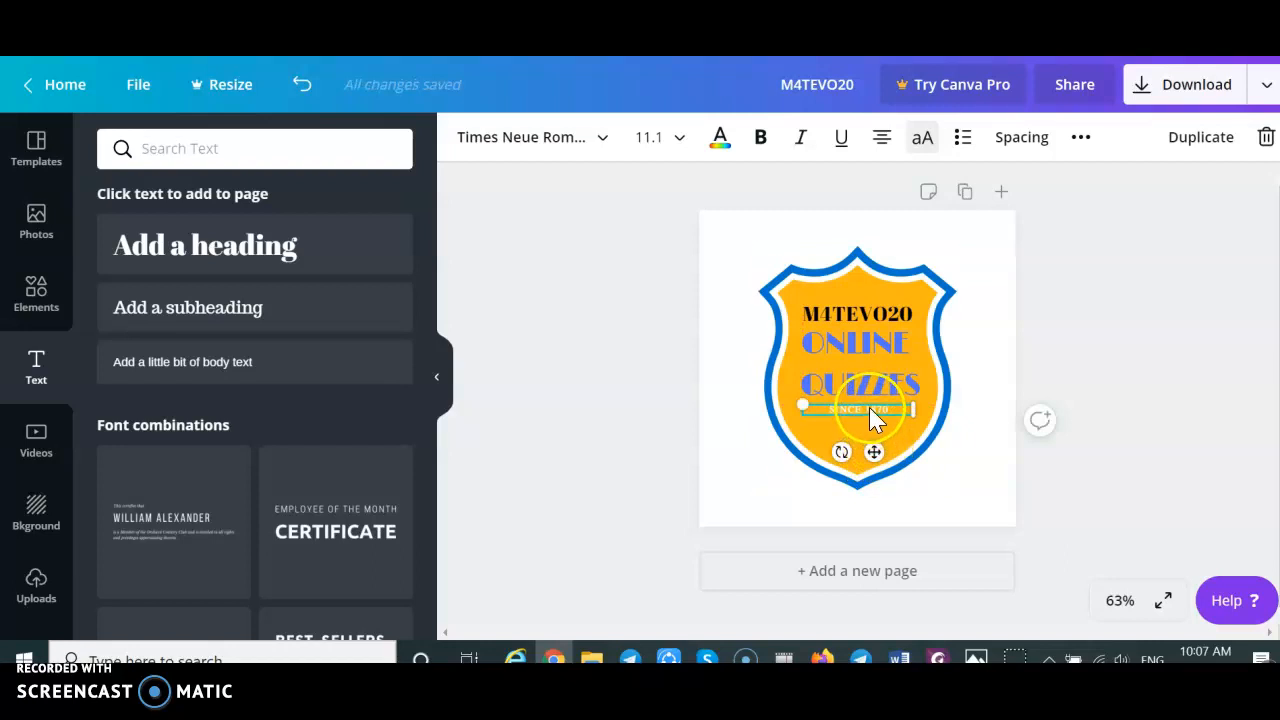
right_click(869, 407)
left_click(909, 432)
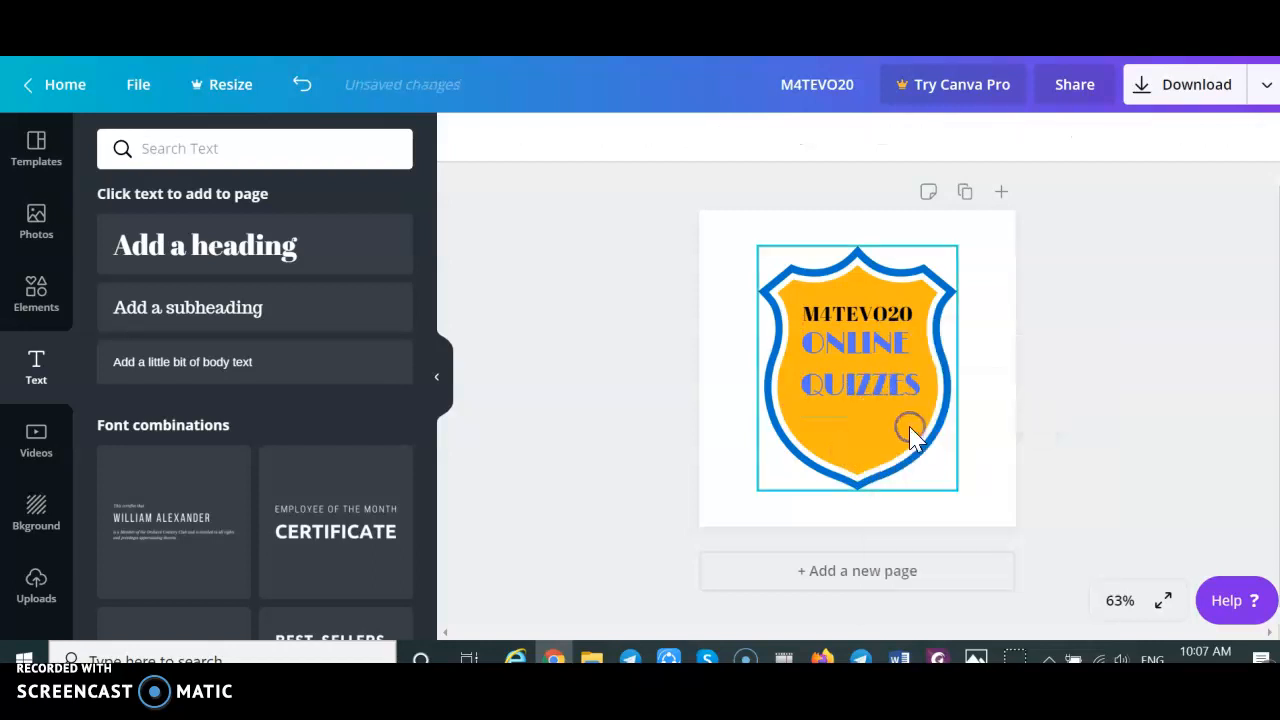
left_click(858, 399)
left_click(857, 425)
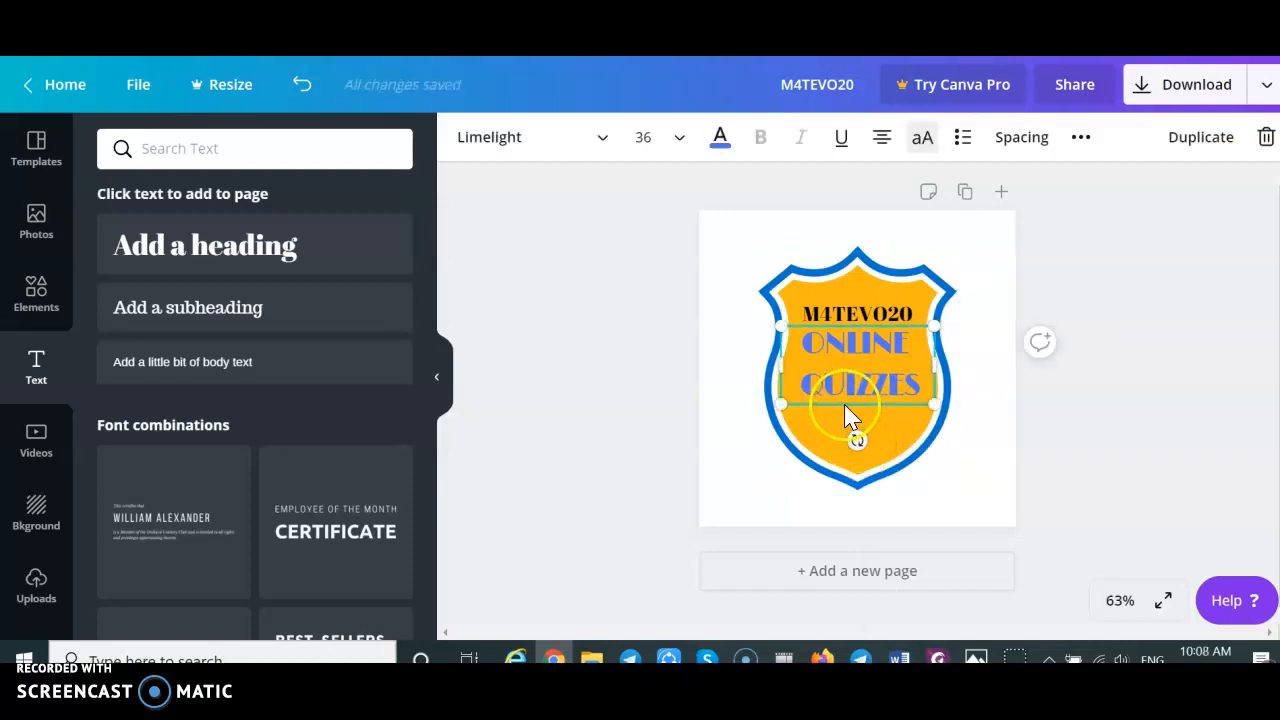
right_click(846, 416)
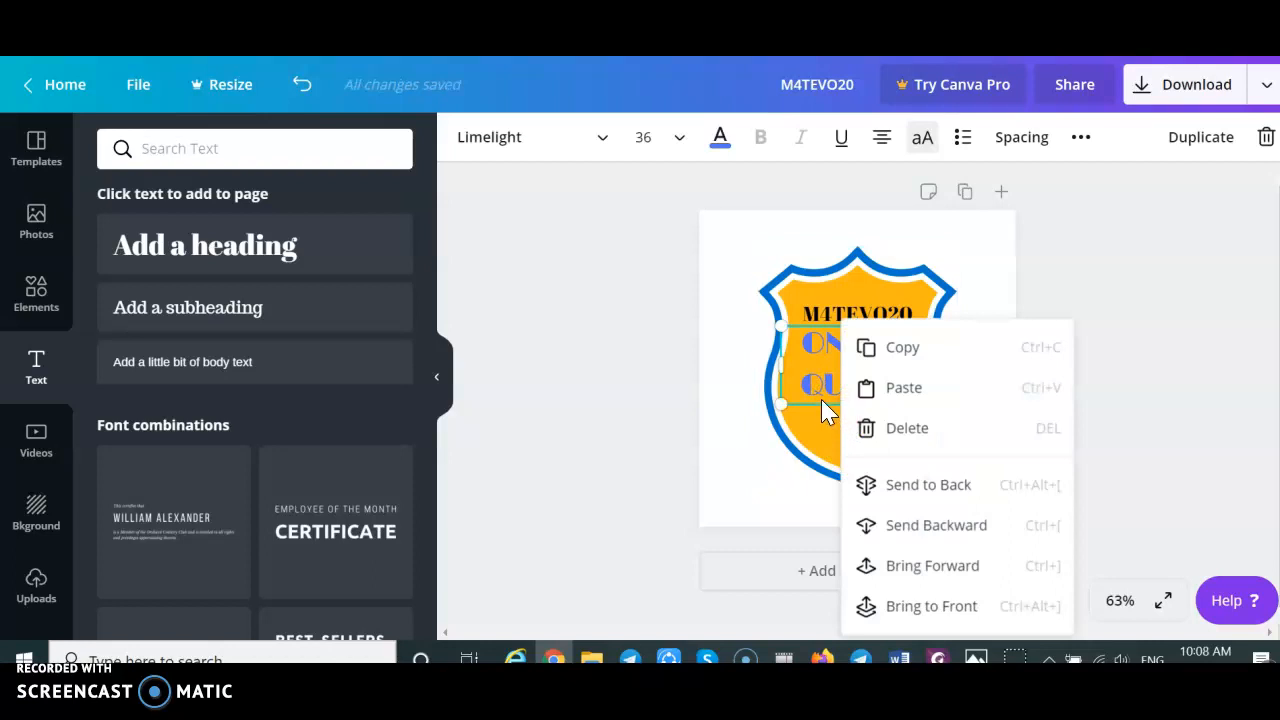
left_click(821, 400)
right_click(821, 400)
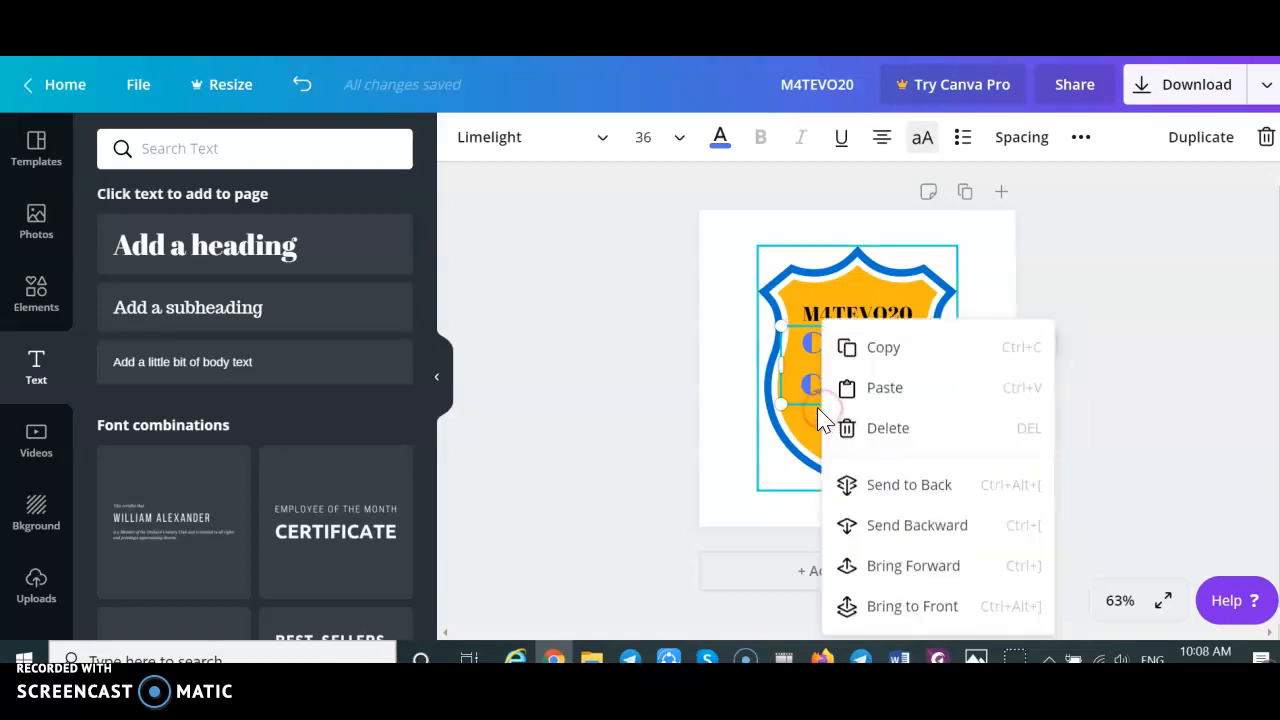
left_click(809, 411)
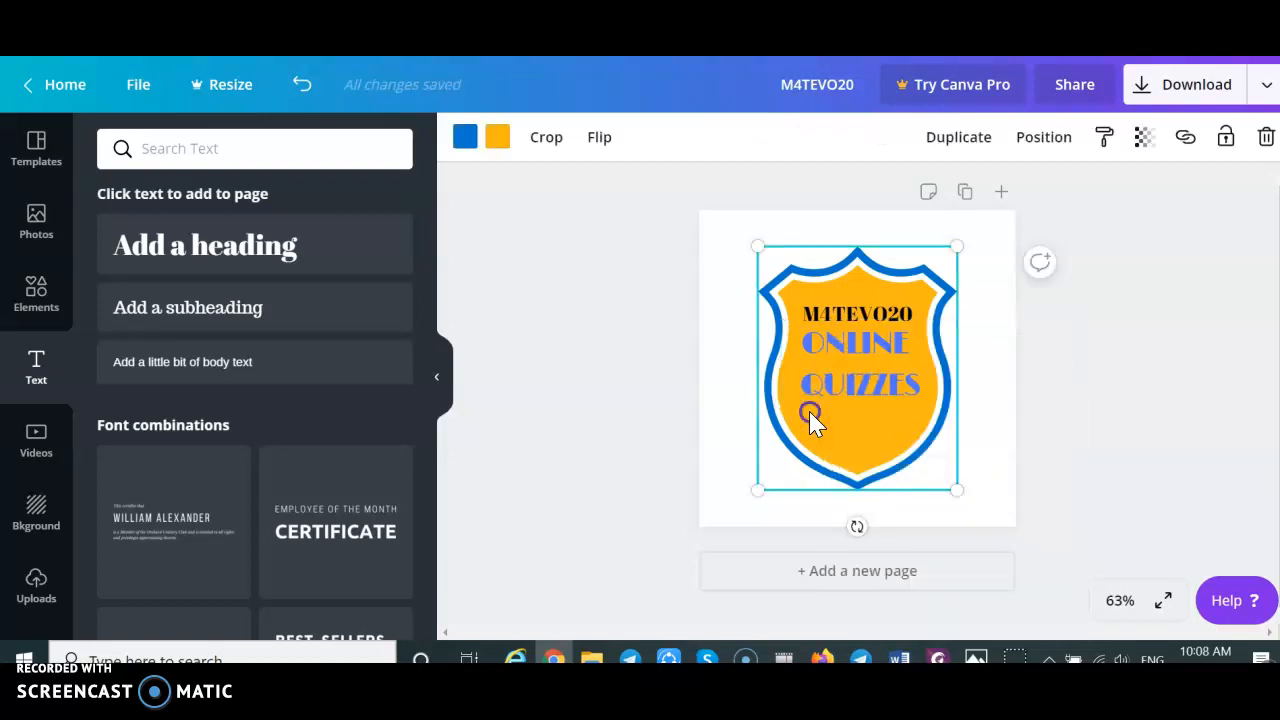
left_click(825, 368)
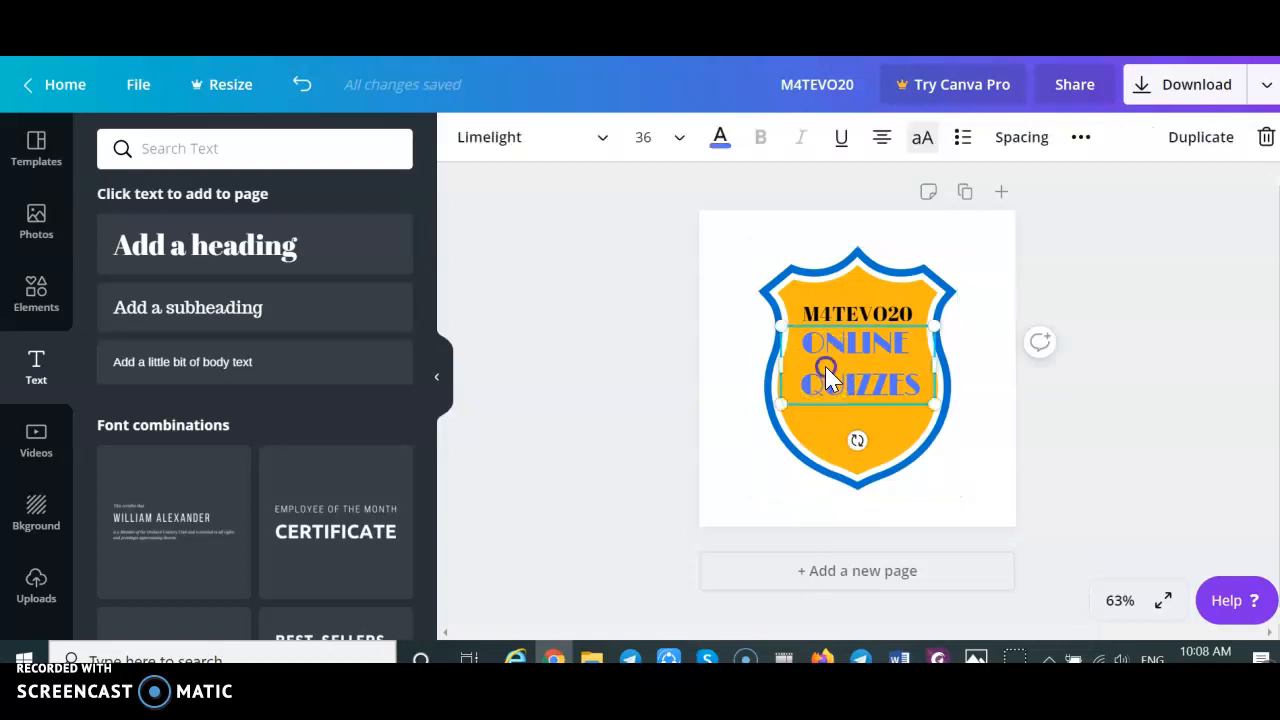
left_click(792, 327)
Add a heading and move it below the shield's lower tip, near the page's bottom edge
left_click(229, 258)
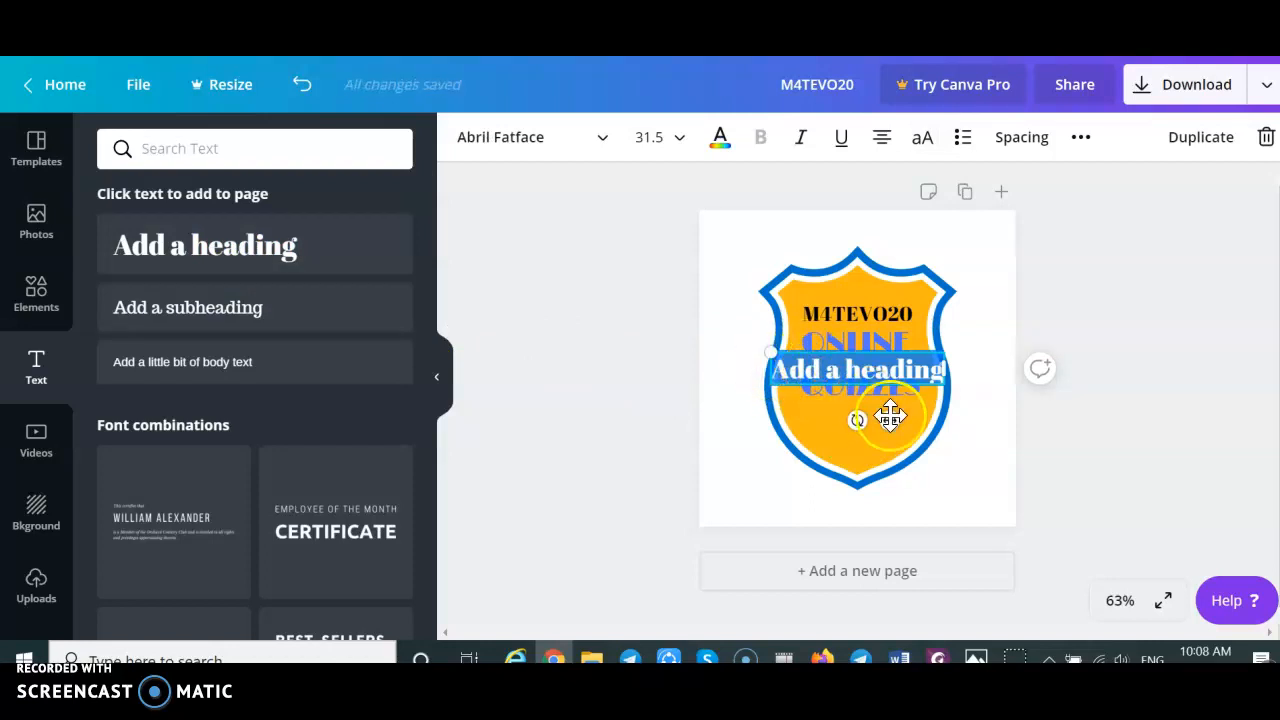
right_click(897, 463)
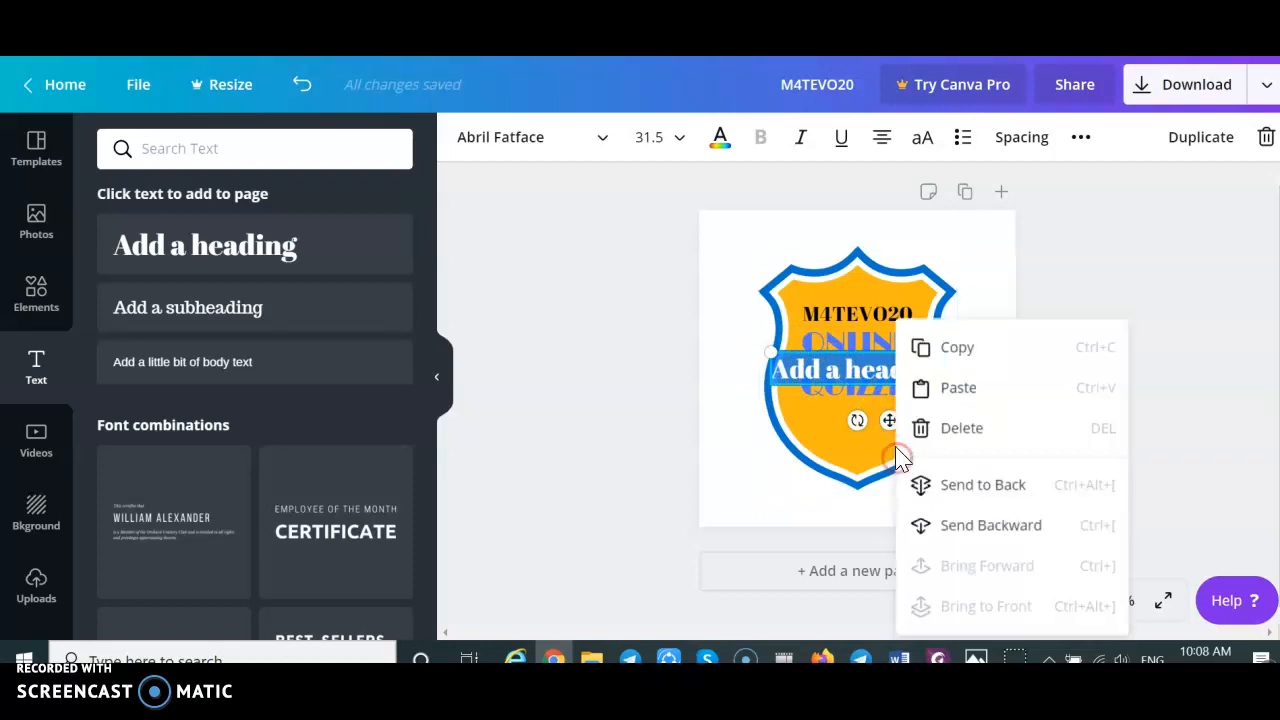
left_click(888, 422)
left_click_drag(888, 421, 894, 557)
Replace the placeholder text of the heading below the shield with WEEK 1
left_click(933, 517)
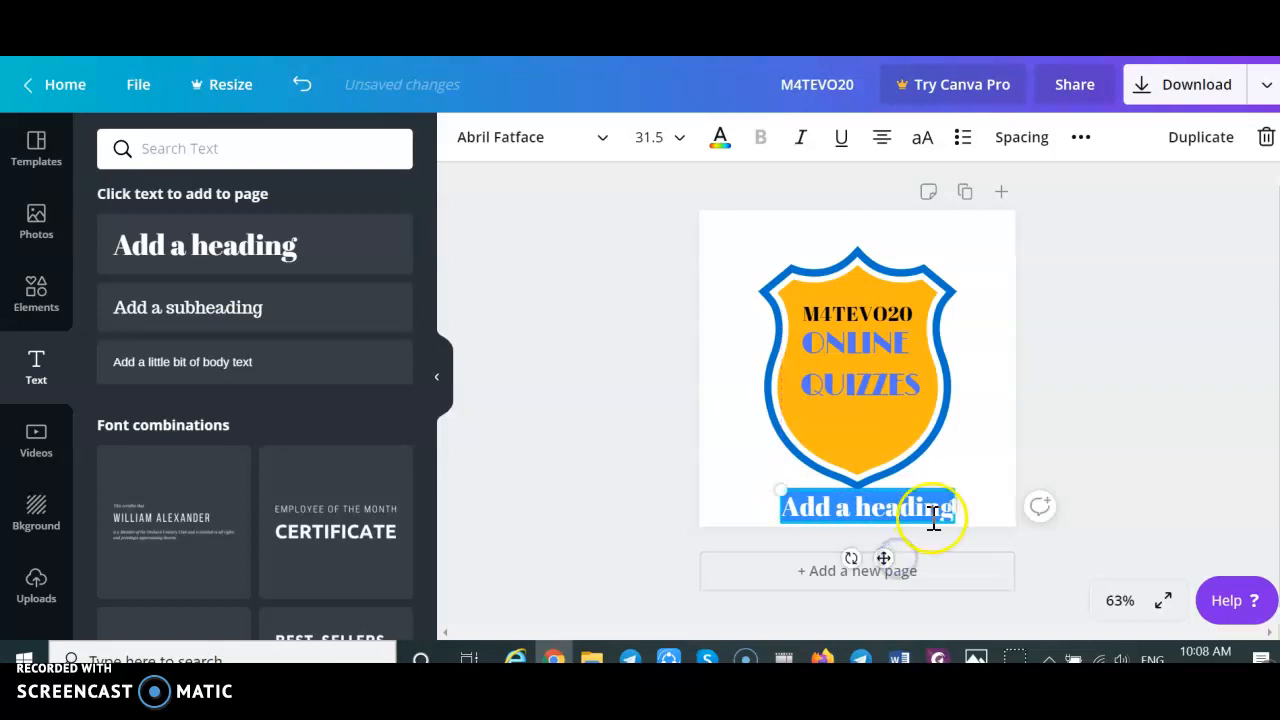
left_click(940, 515)
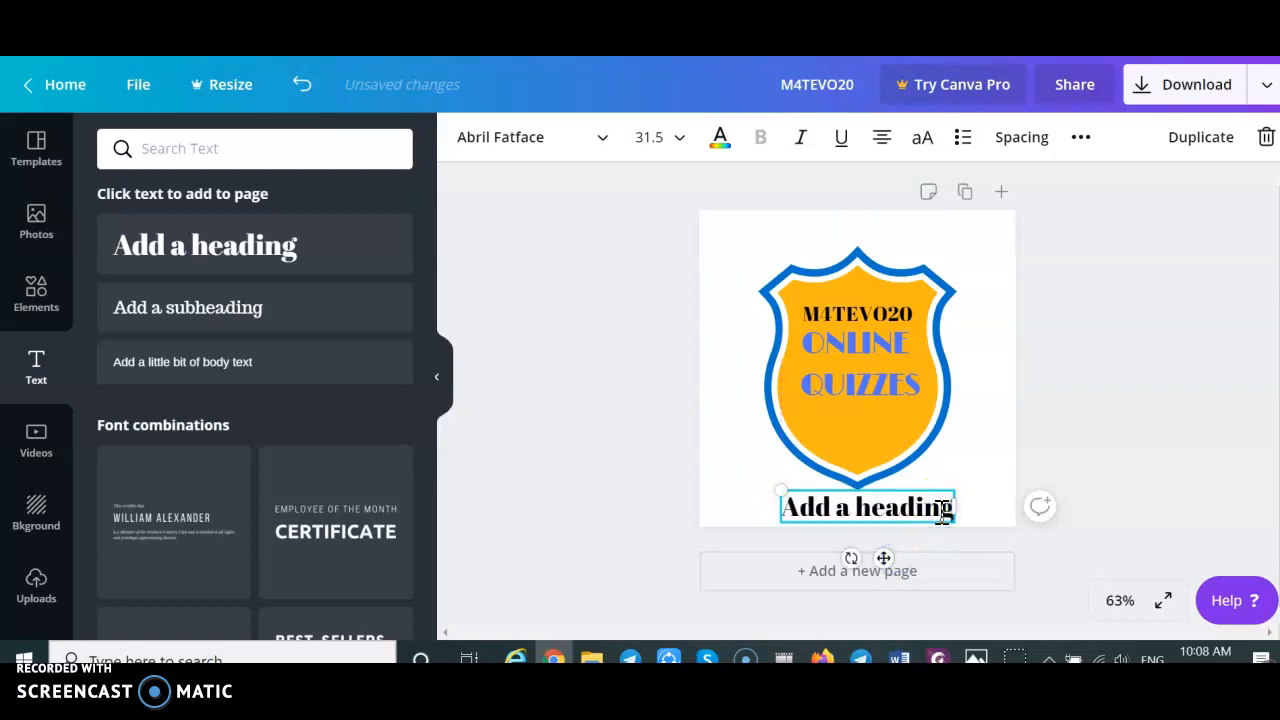
key("BackSpace")
key("BackSpace")
key("BackSpace")
key("BackSpace")
key("BackSpace")
key("BackSpace")
key("BackSpace")
key("BackSpace")
key("BackSpace")
key("BackSpace")
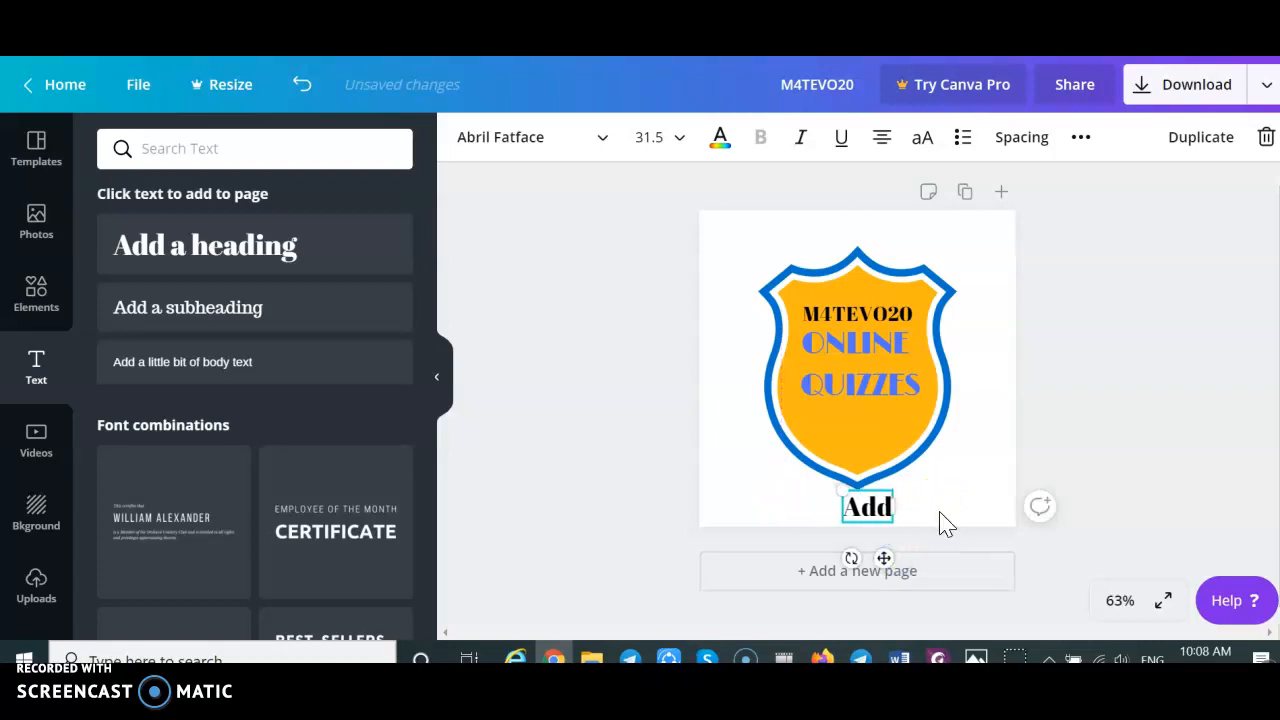
type("WEEK")
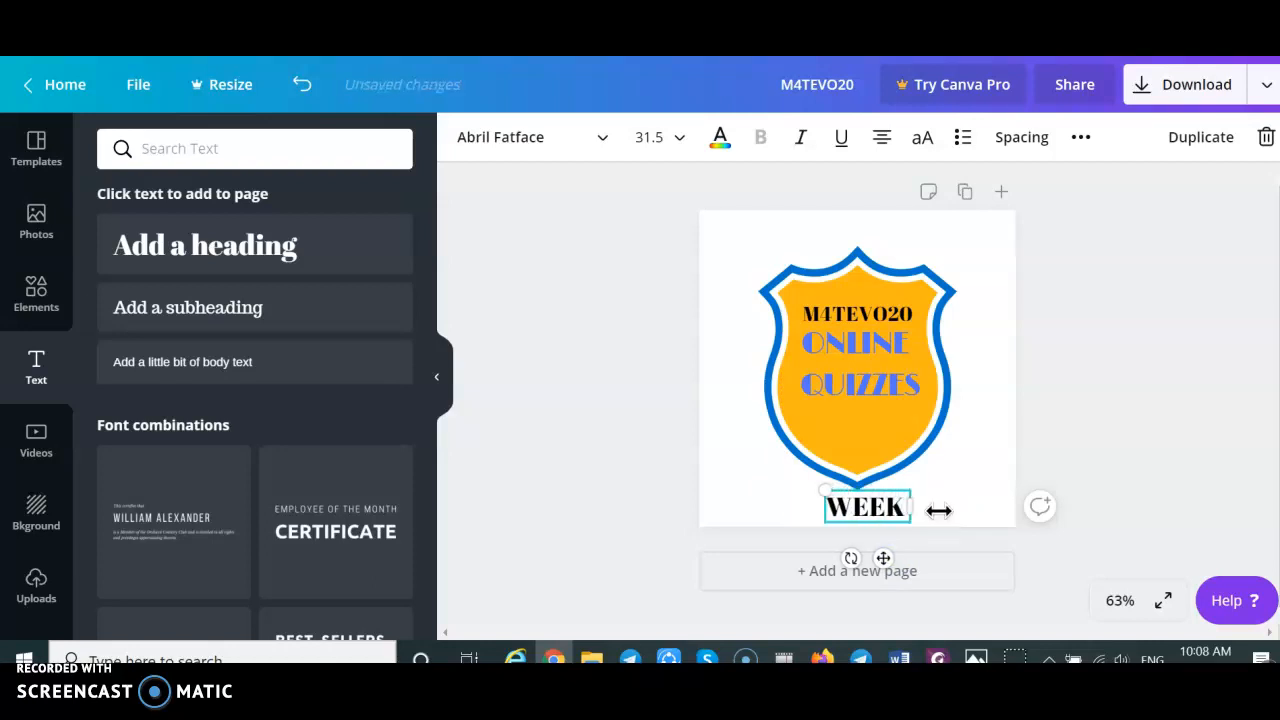
type(" 1")
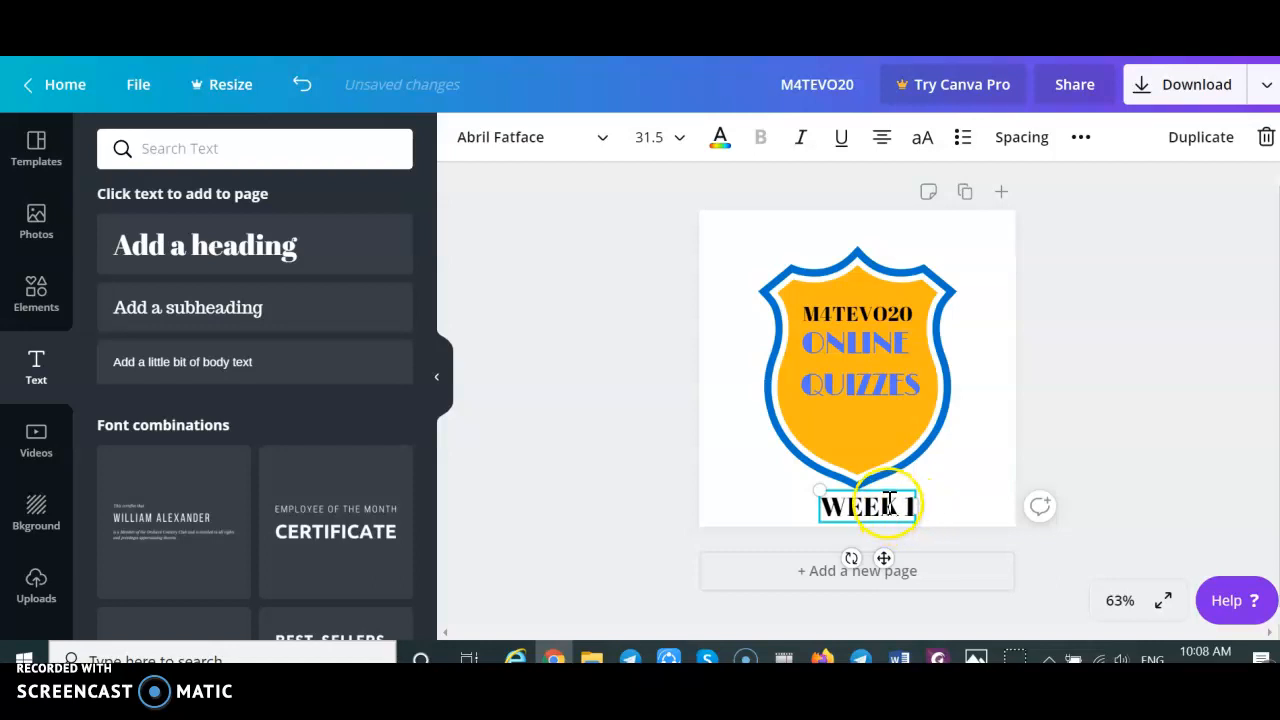
right_click(877, 552)
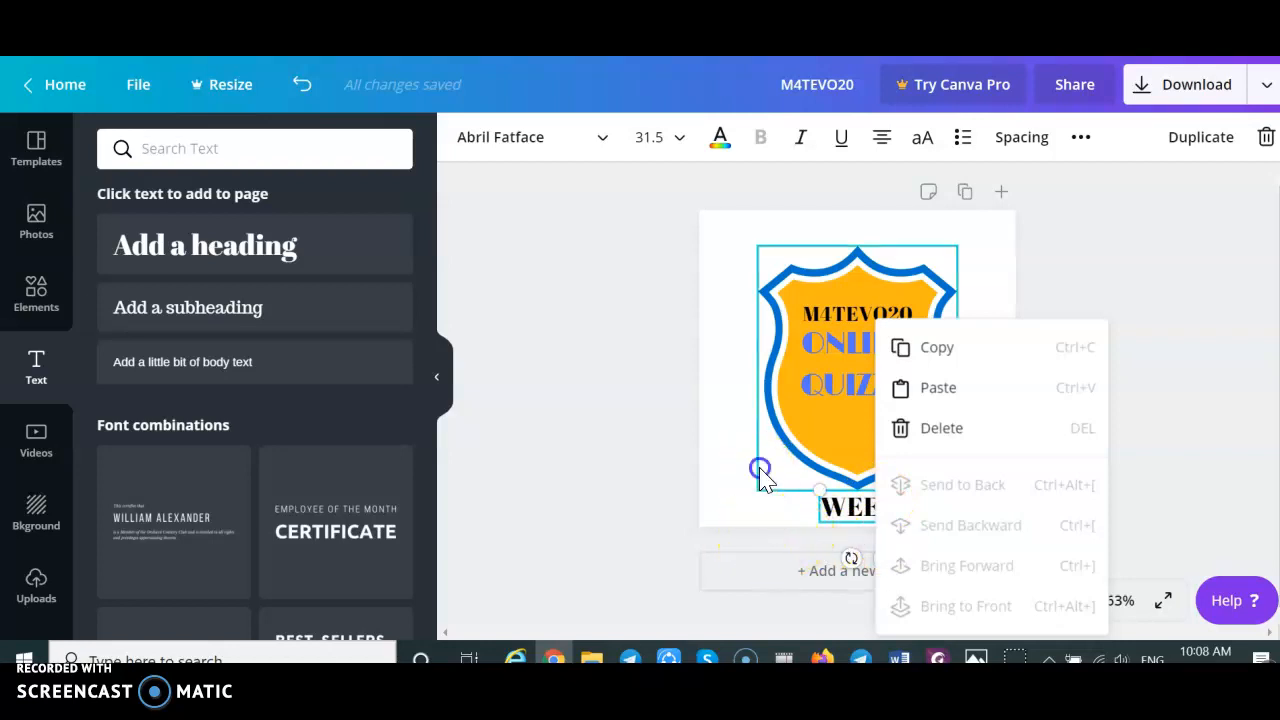
left_click(760, 468)
left_click(885, 520)
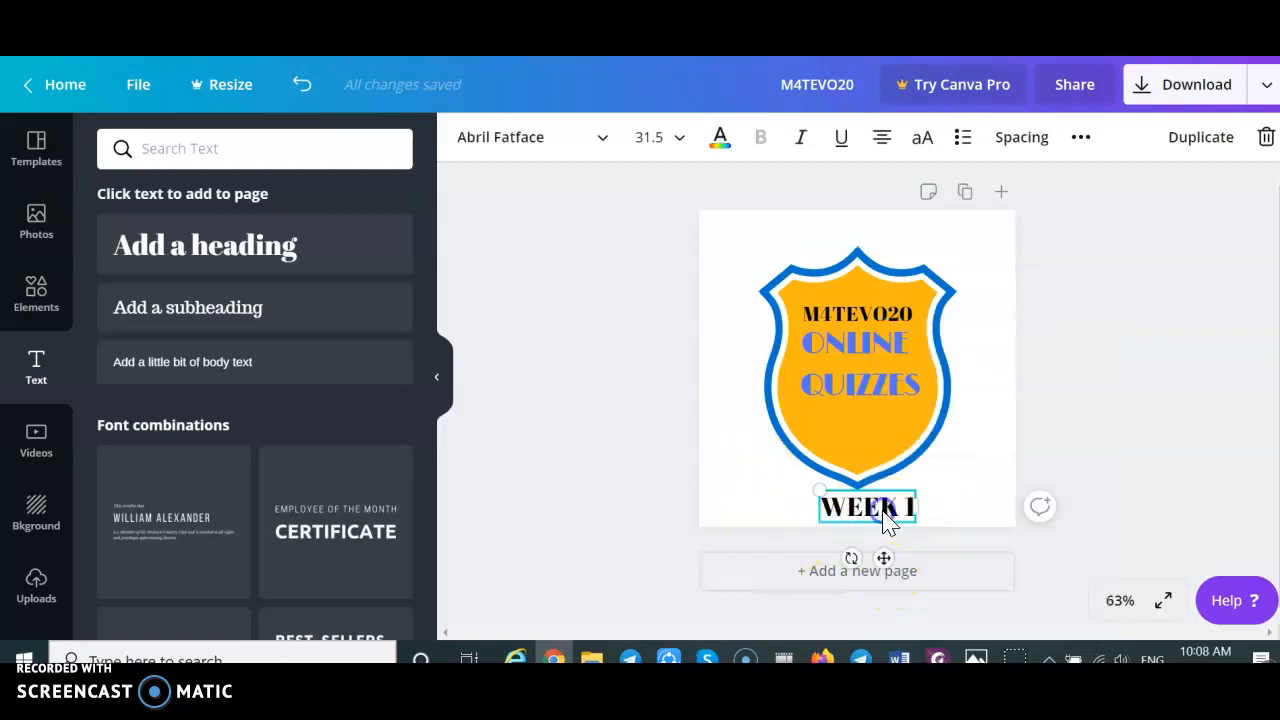
left_click(884, 557)
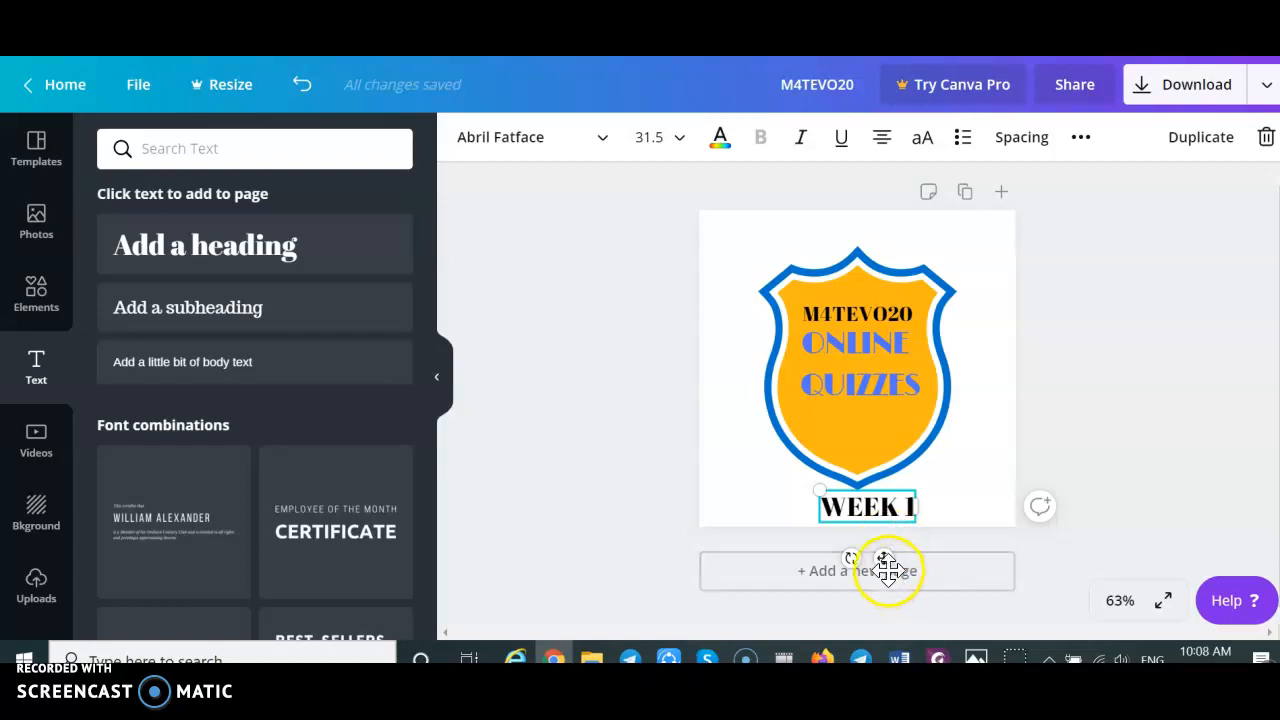
right_click(876, 522)
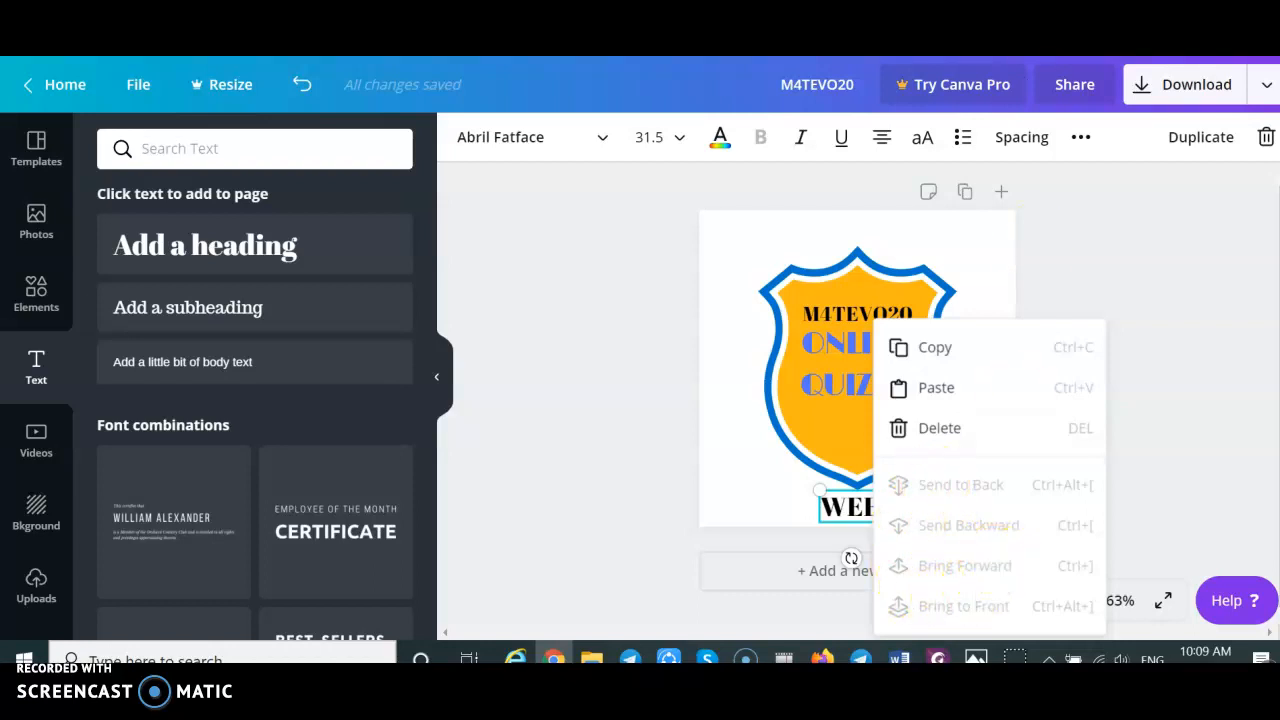
left_click(700, 222)
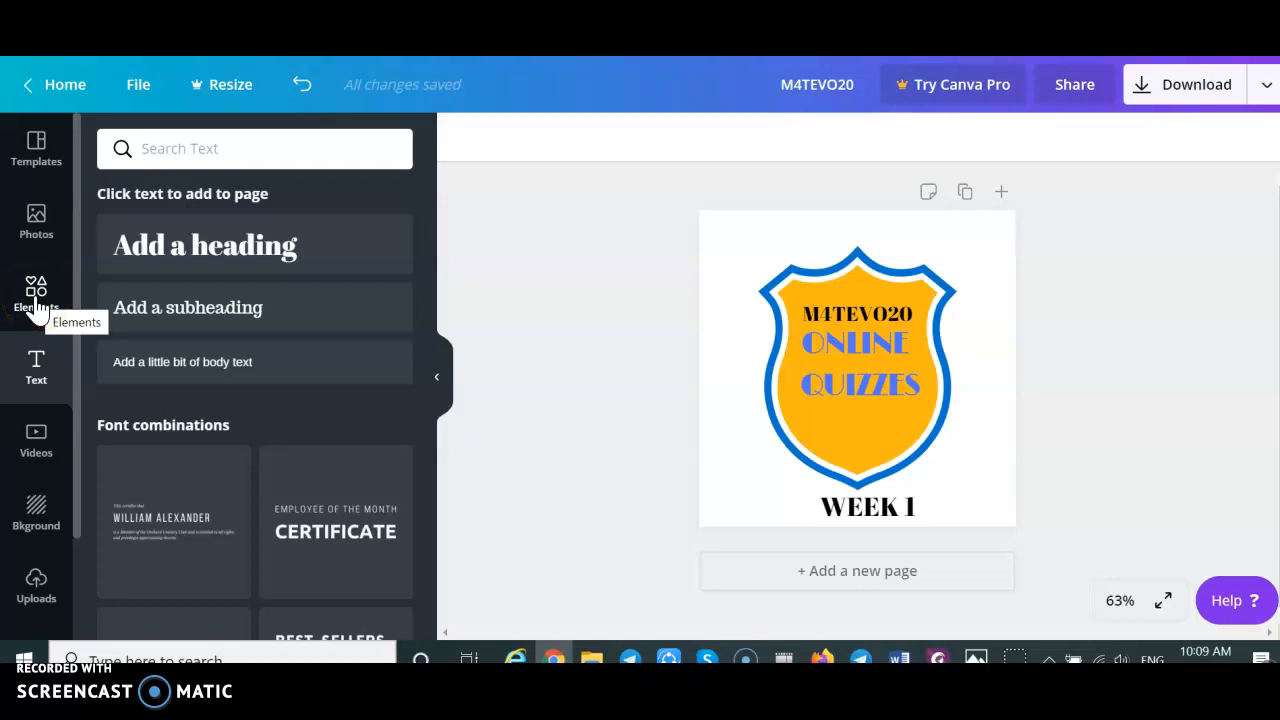
left_click(557, 349)
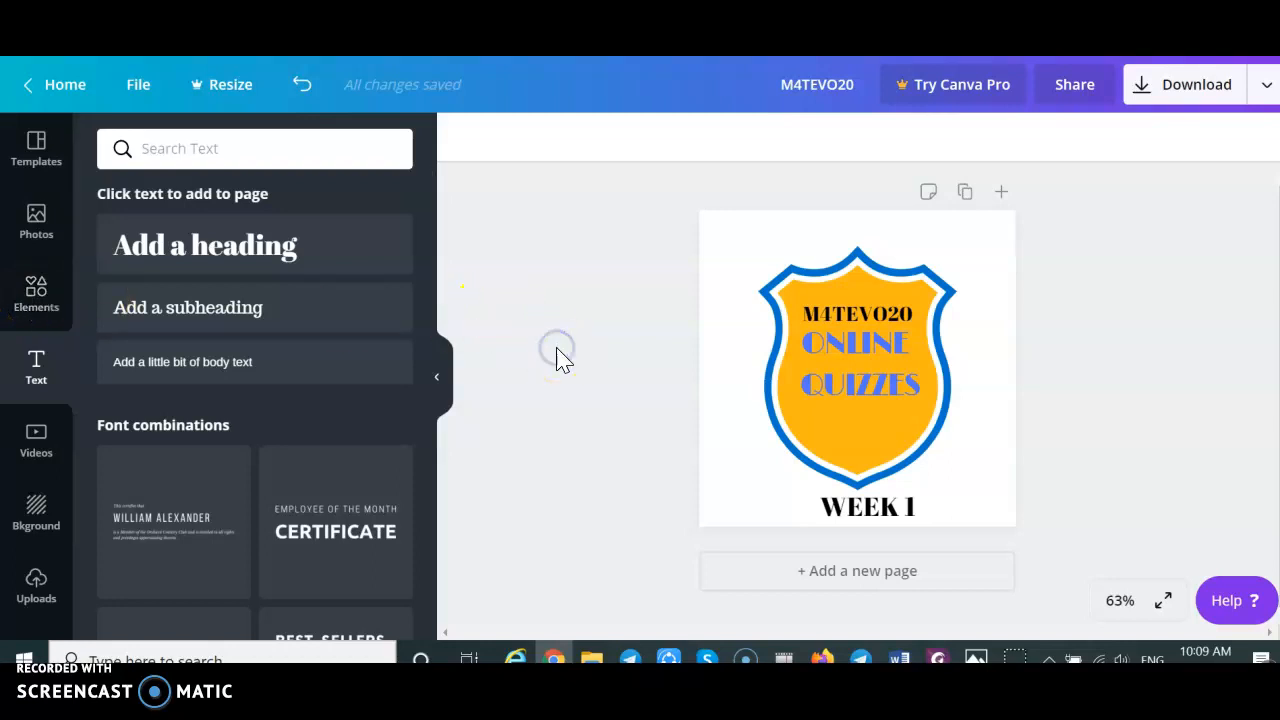
Add a grey circle shape, shrink it and place it inside the shield beneath ONLINE QUIZZES
left_click(34, 309)
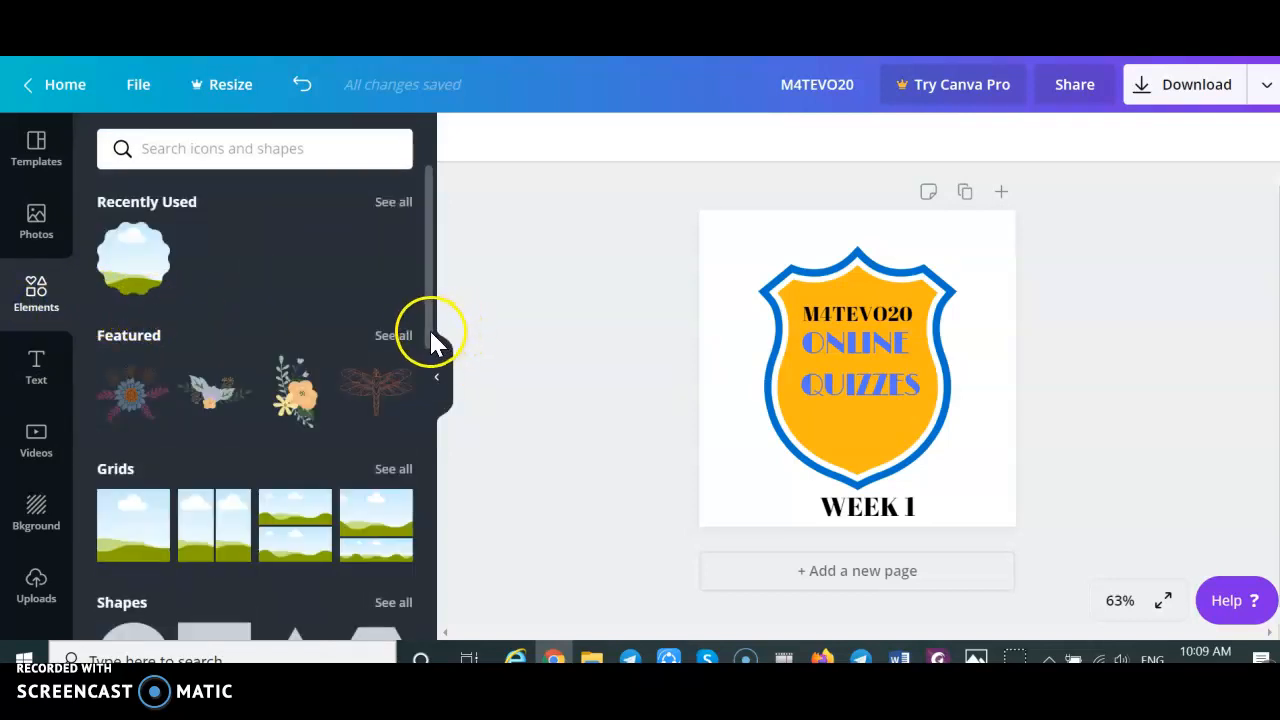
left_click_drag(430, 345, 443, 471)
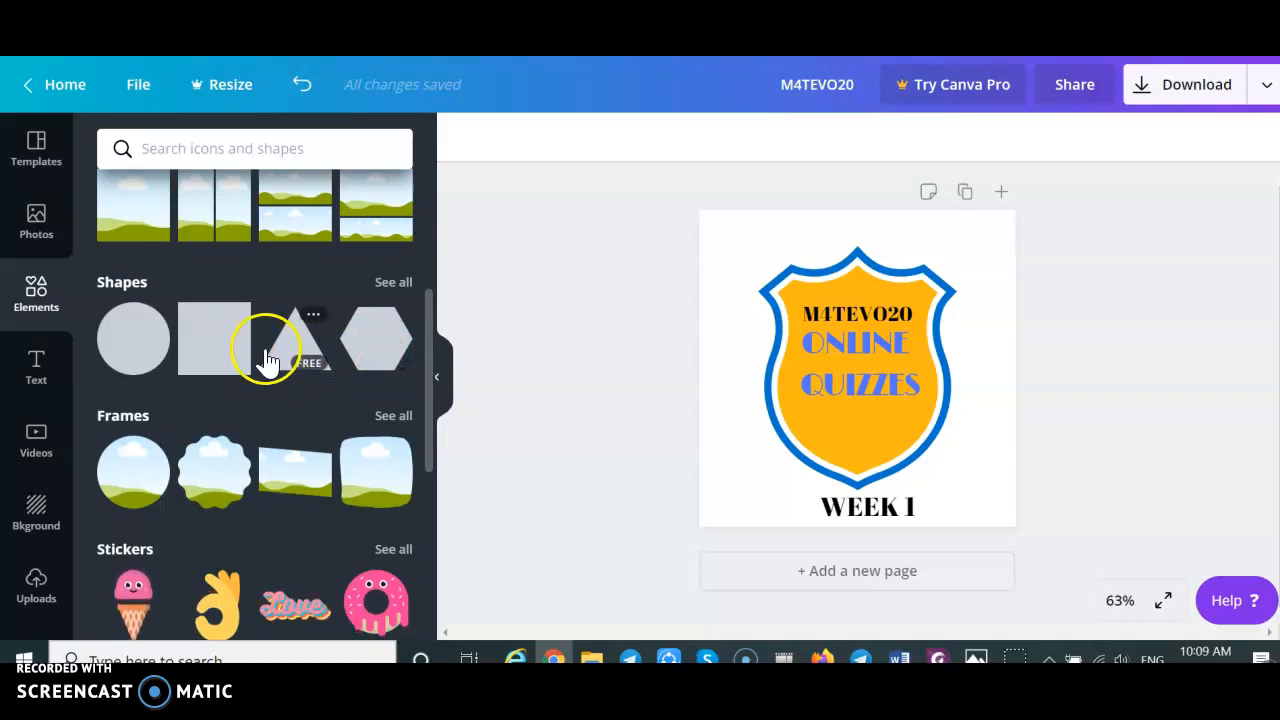
left_click(148, 348)
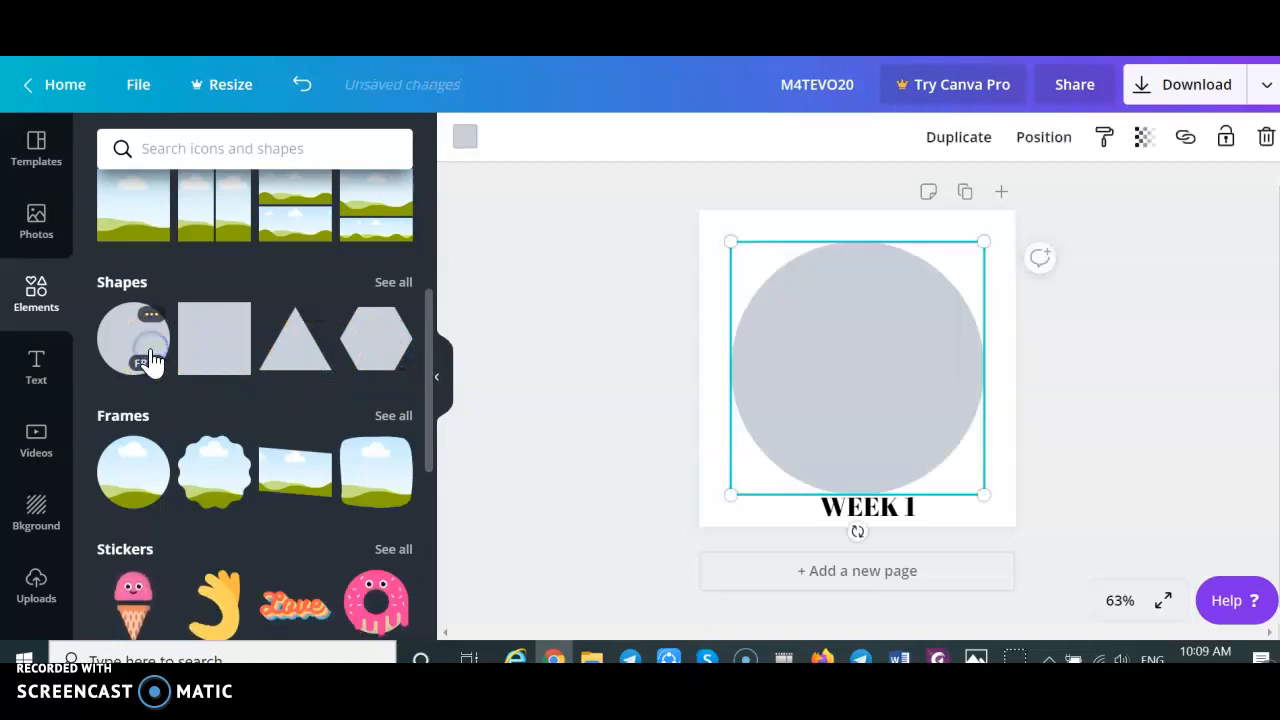
left_click_drag(984, 495, 870, 495)
left_click(857, 459)
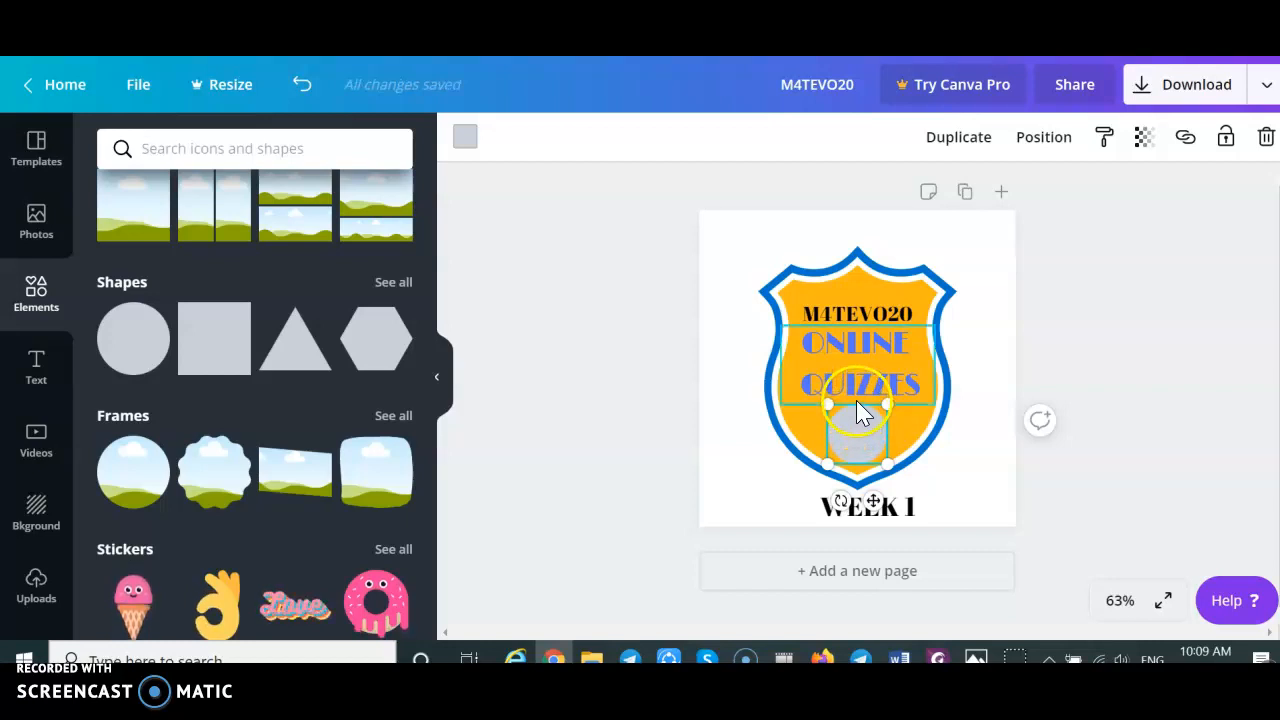
left_click(836, 423)
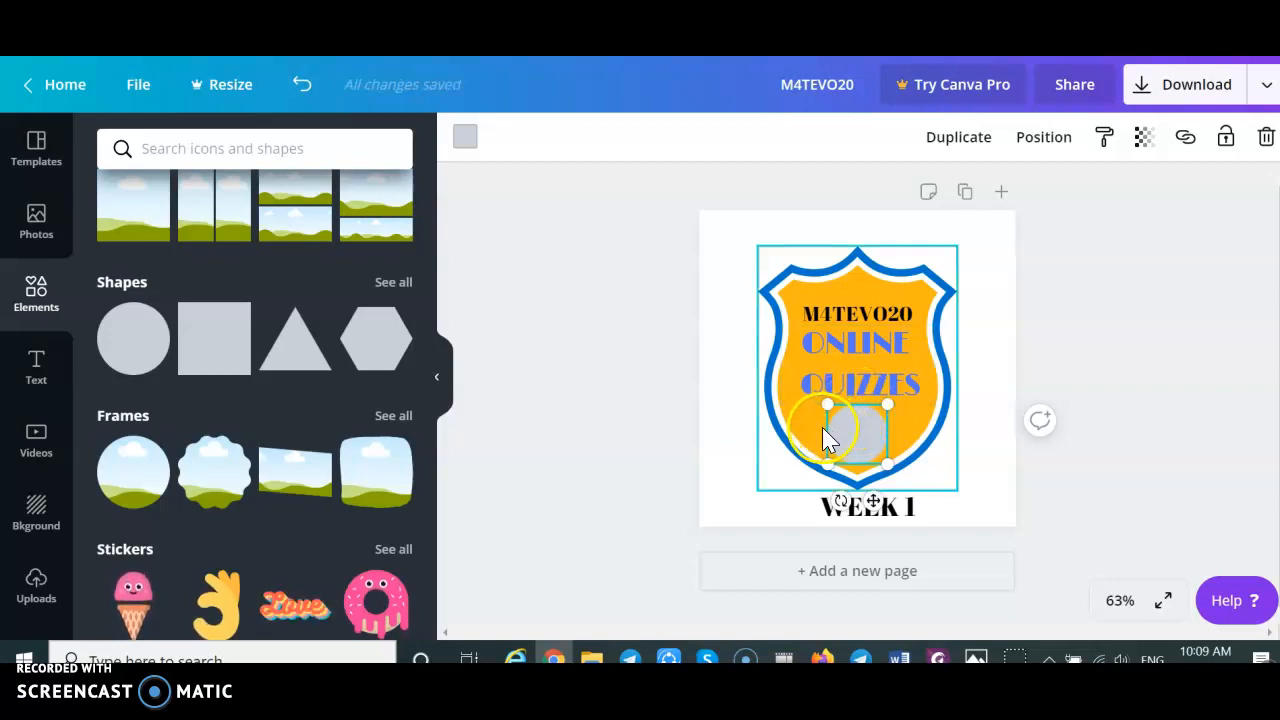
left_click(873, 497)
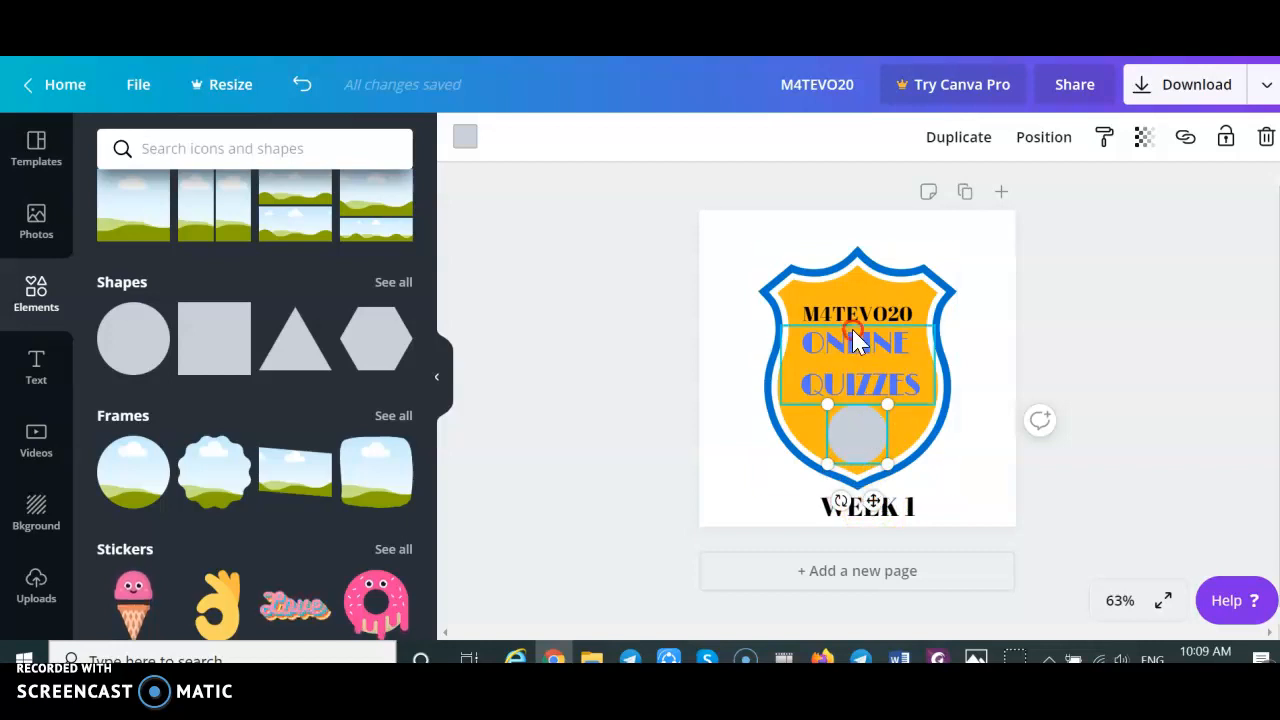
right_click(851, 286)
left_click(814, 293)
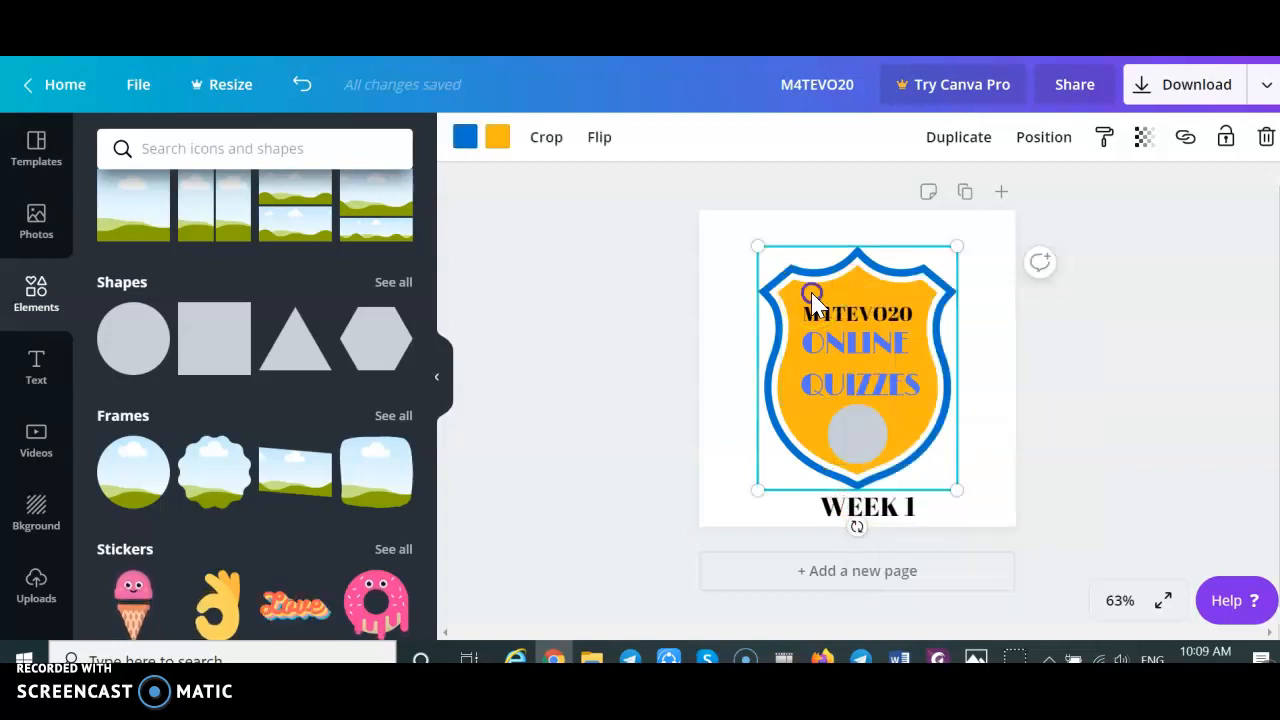
left_click(858, 455)
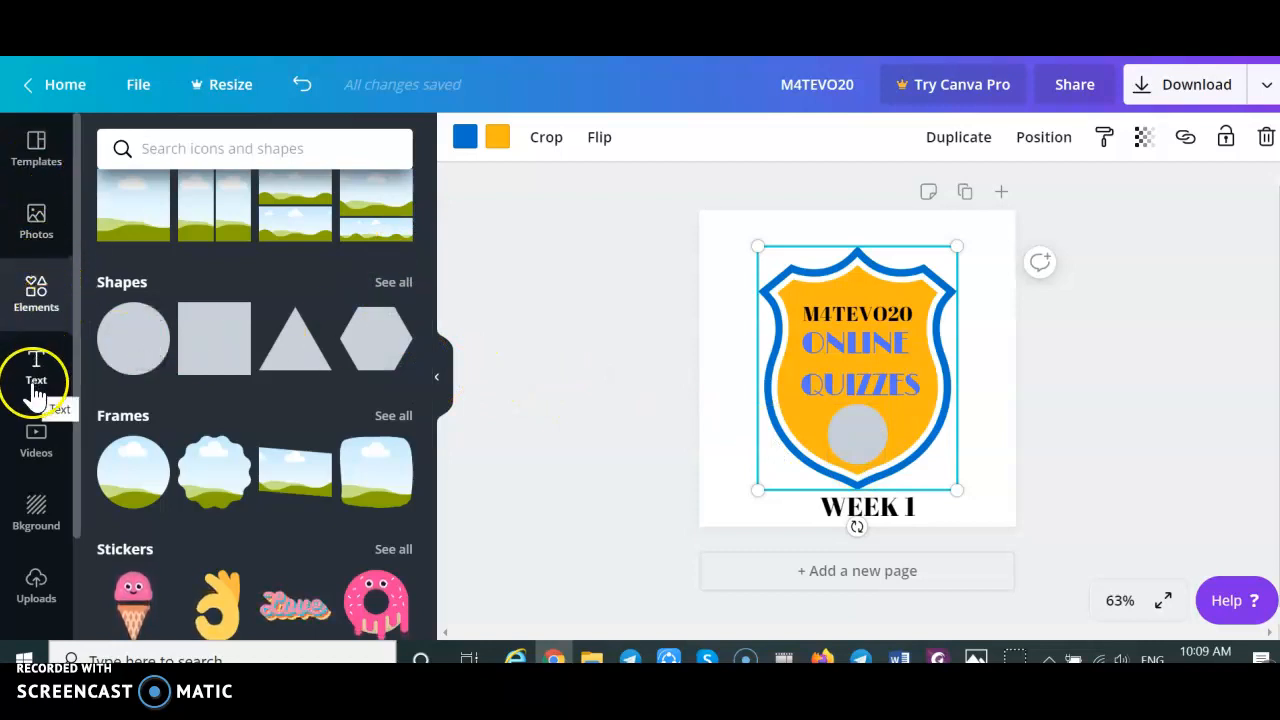
Examine the additional apps that can be connected to the design, such as Pexels, Emoji, YouTube and Dropbox
left_click_drag(75, 522, 75, 635)
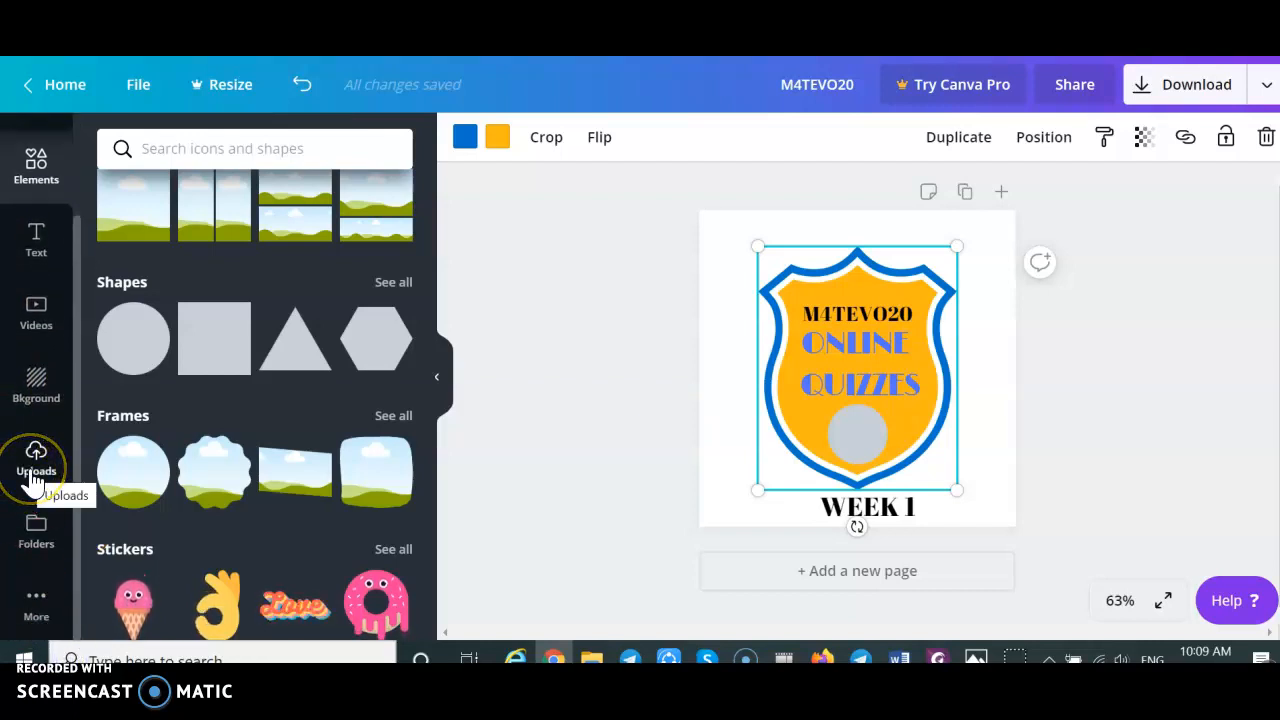
left_click(32, 598)
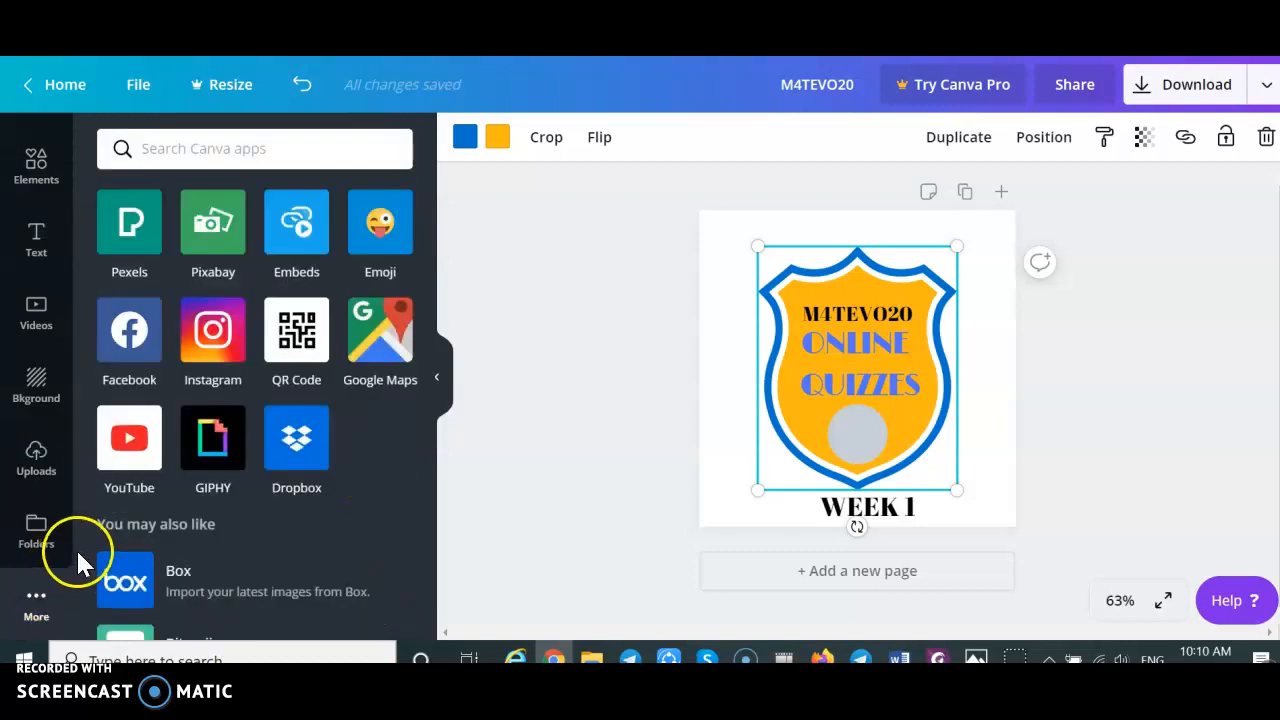
left_click_drag(429, 360, 414, 314)
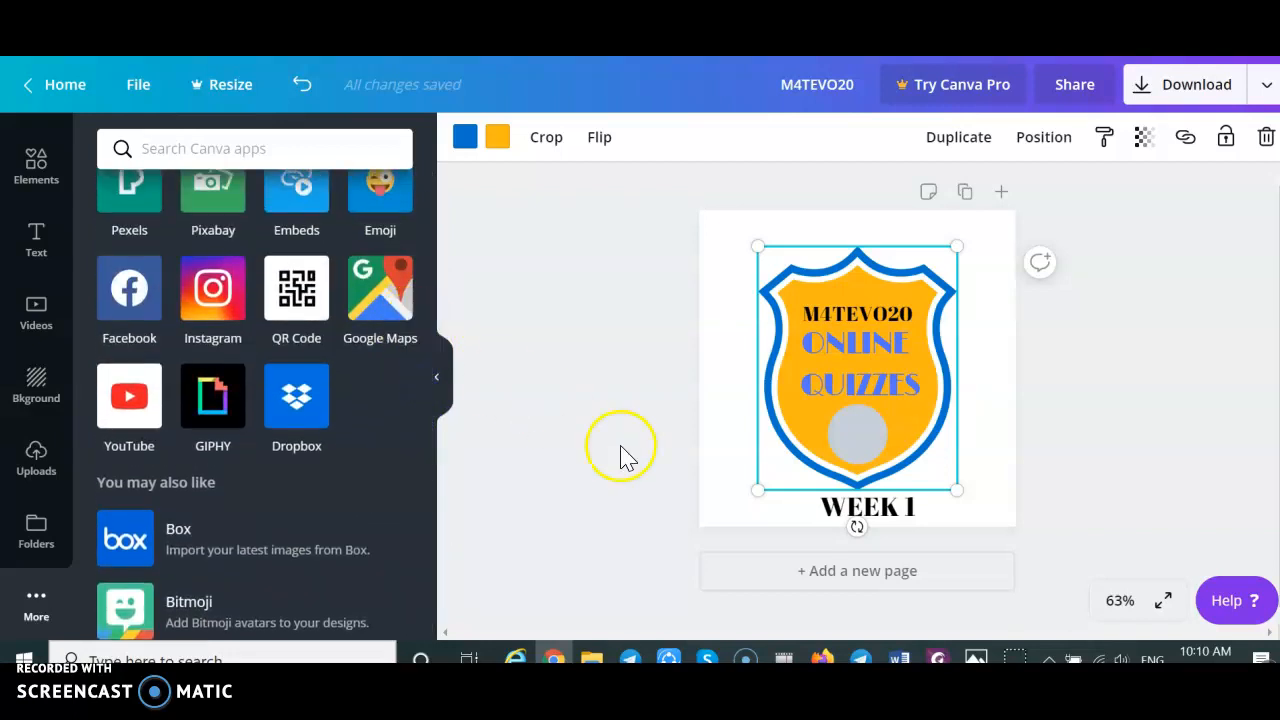
Delete the grey circle from the lower part of the shield
left_click(870, 436)
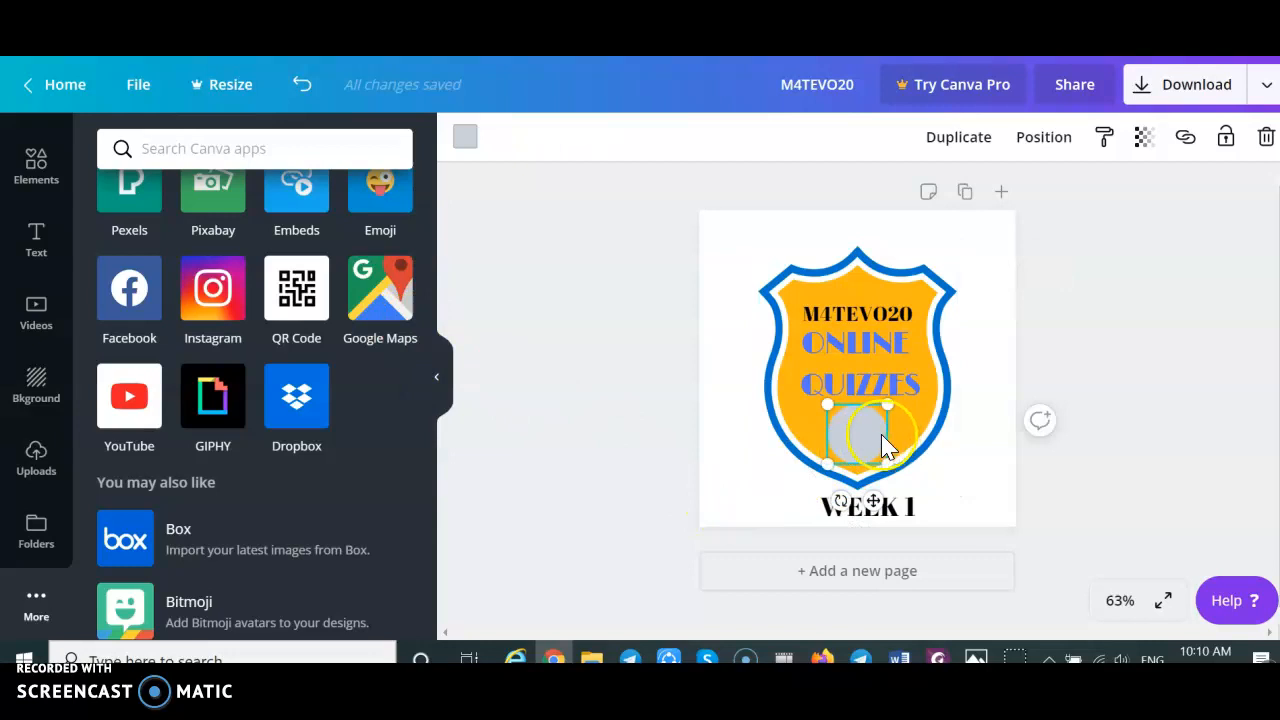
right_click(869, 434)
left_click(910, 428)
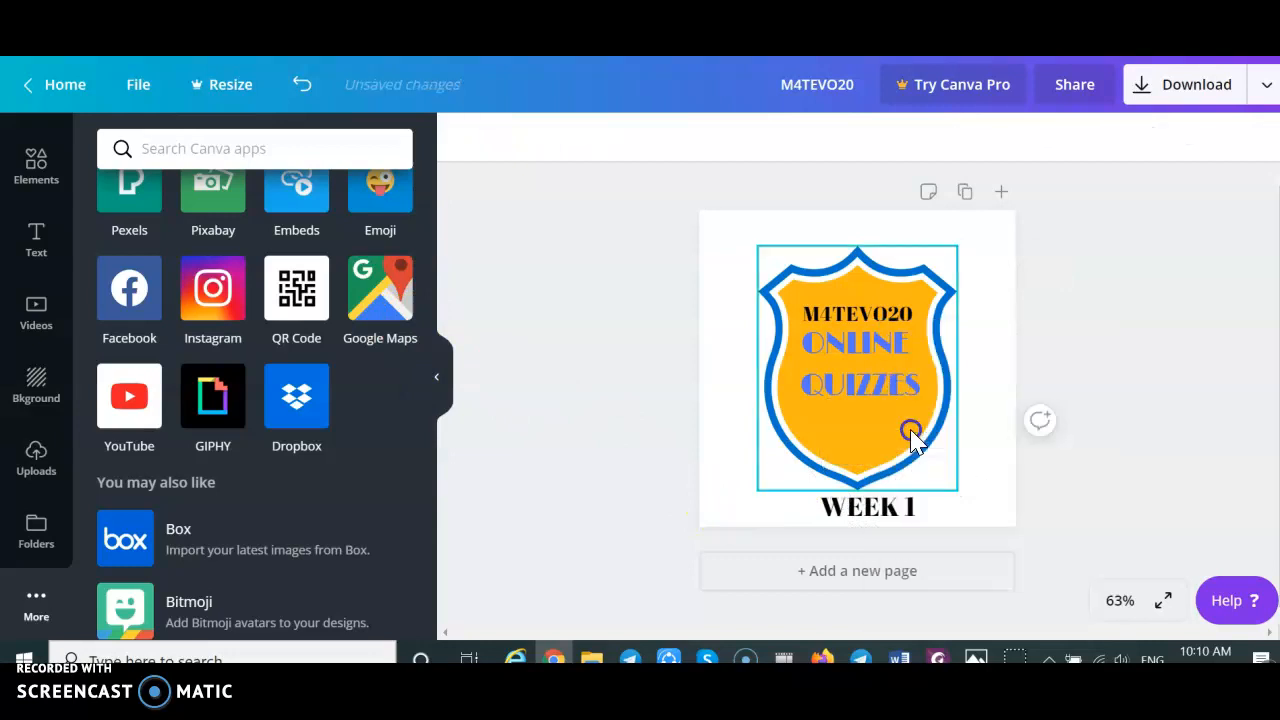
Move the ONLINE QUIZZES text down toward the lower half of the shield
left_click(843, 386)
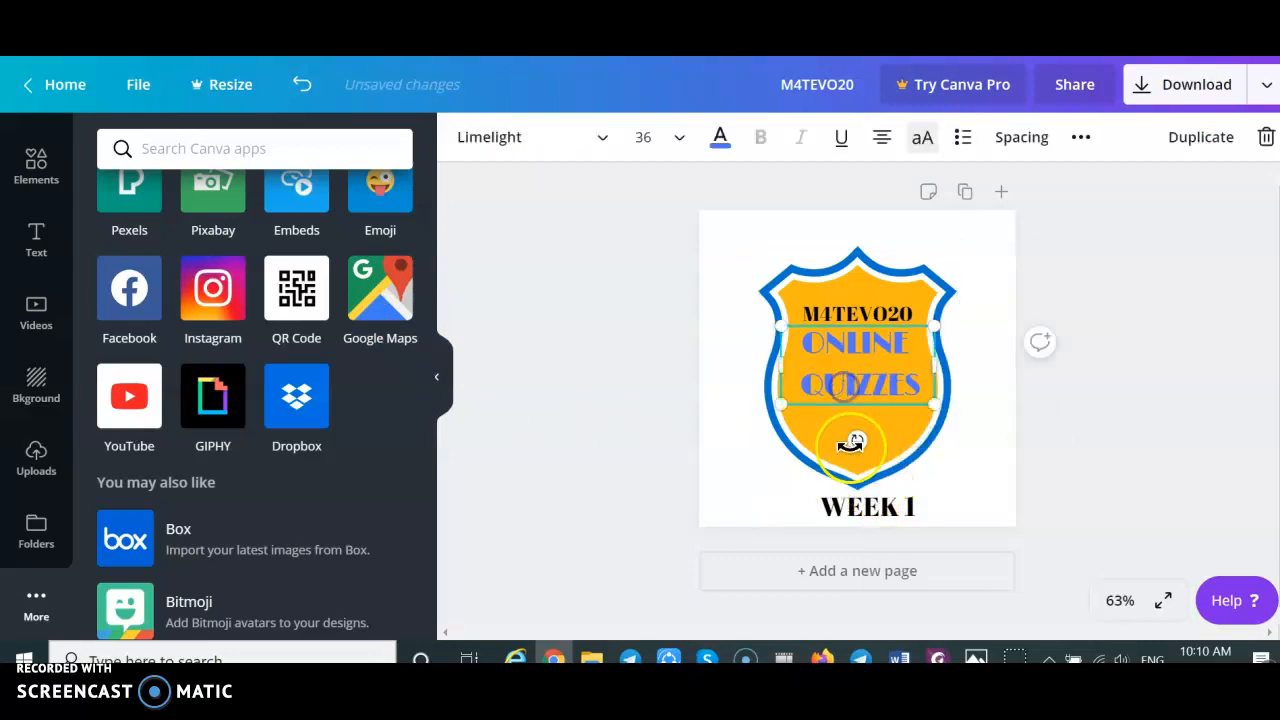
left_click(794, 425)
right_click(794, 425)
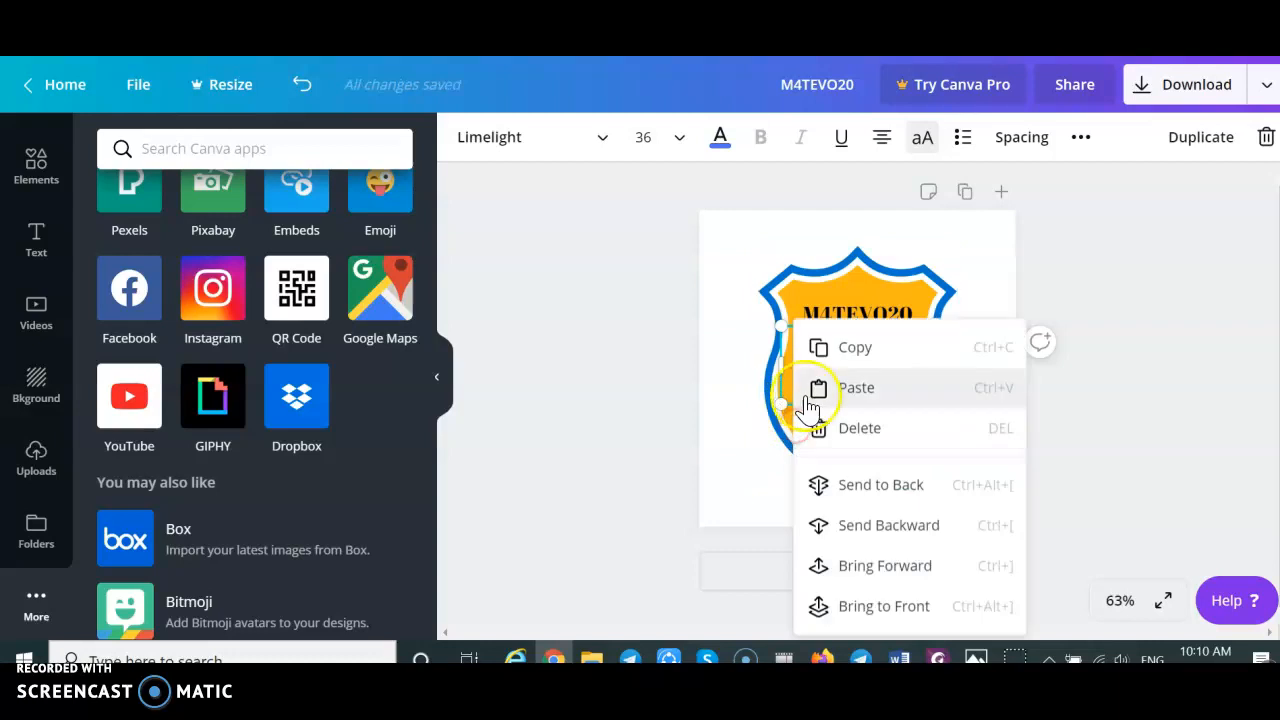
left_click(788, 400)
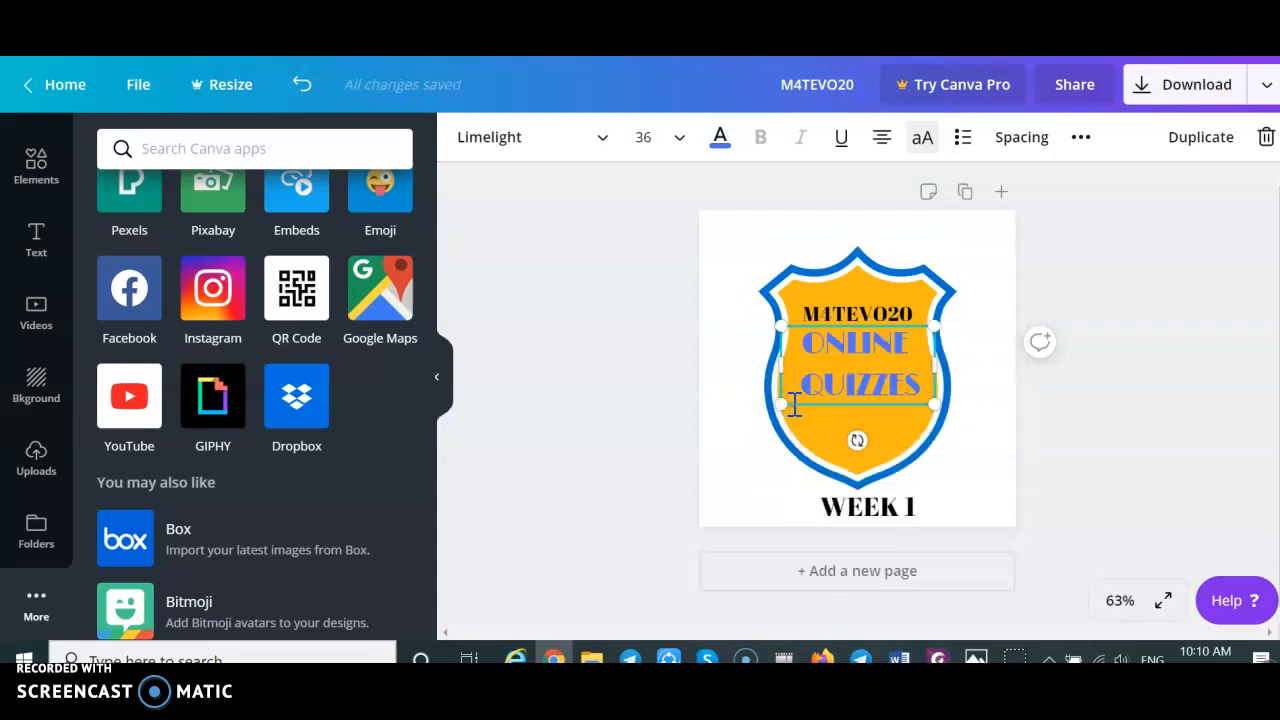
left_click_drag(801, 404, 801, 432)
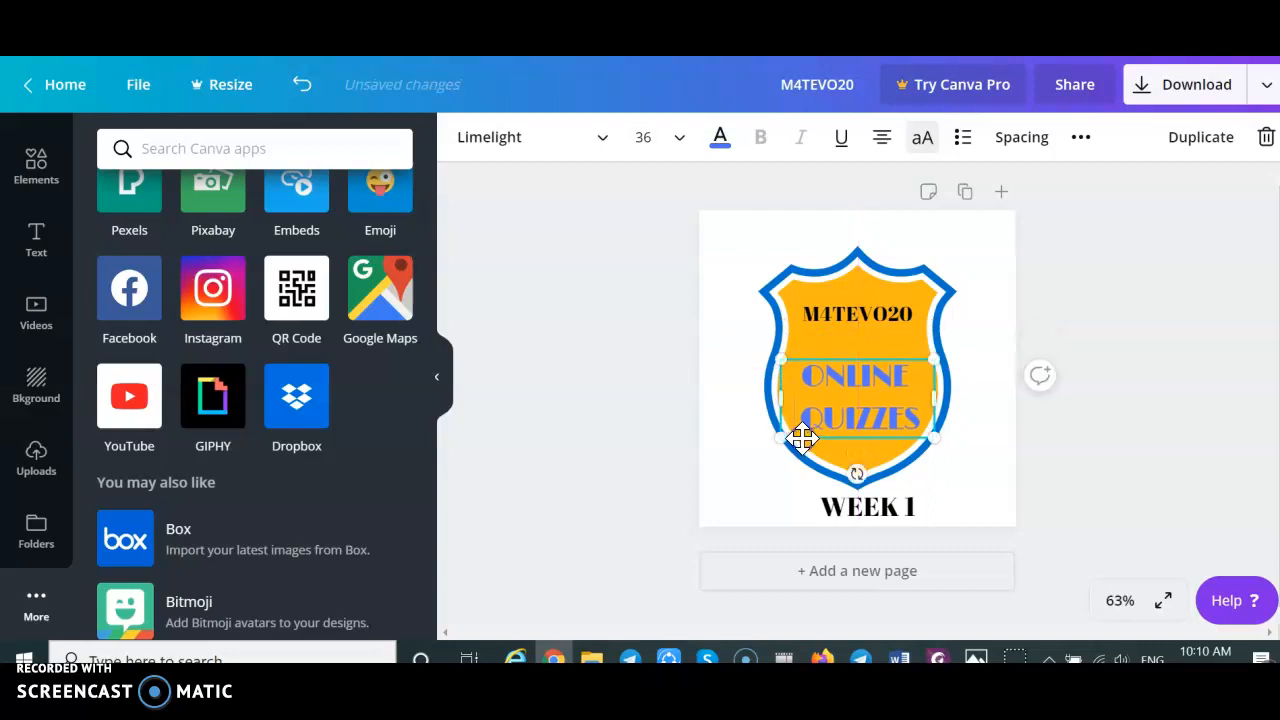
Move the M4TEVO20 text down so that it sits just above ONLINE QUIZZES
left_click(726, 404)
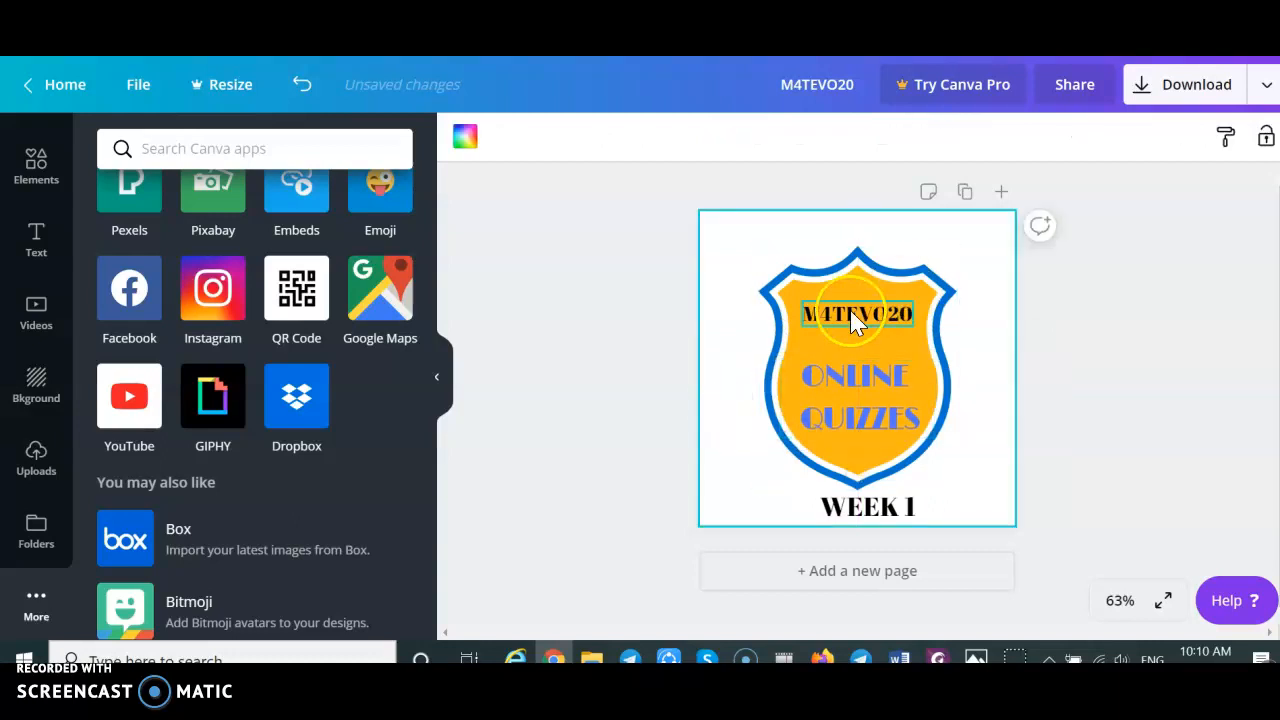
left_click(852, 320)
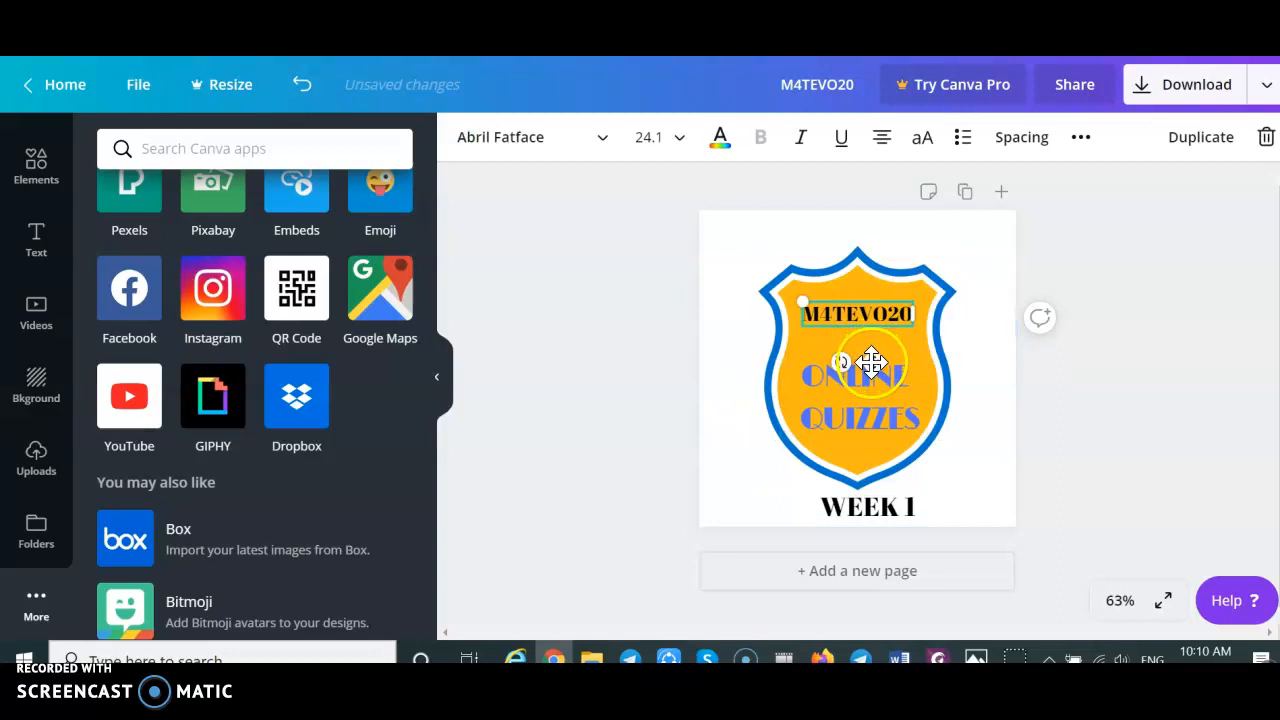
left_click_drag(872, 363, 874, 387)
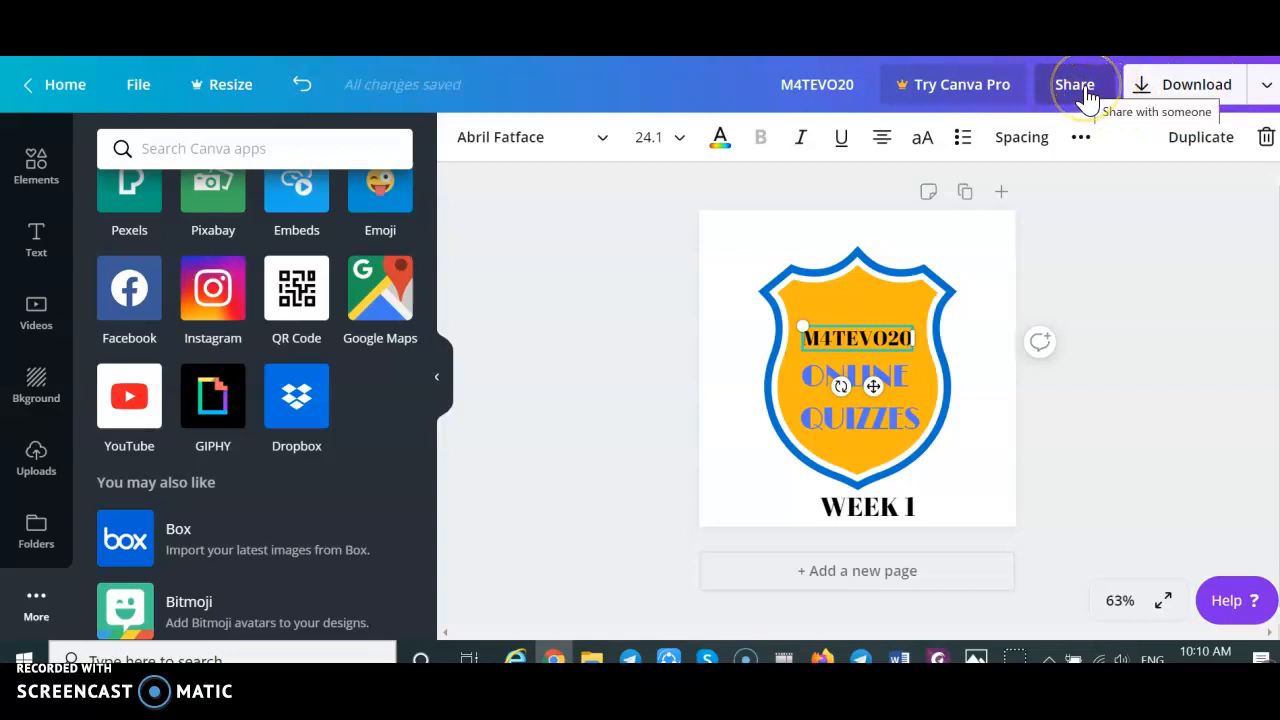
Examine the design's sharing options, including the link permissions for editing, using as template and viewing
left_click(1088, 96)
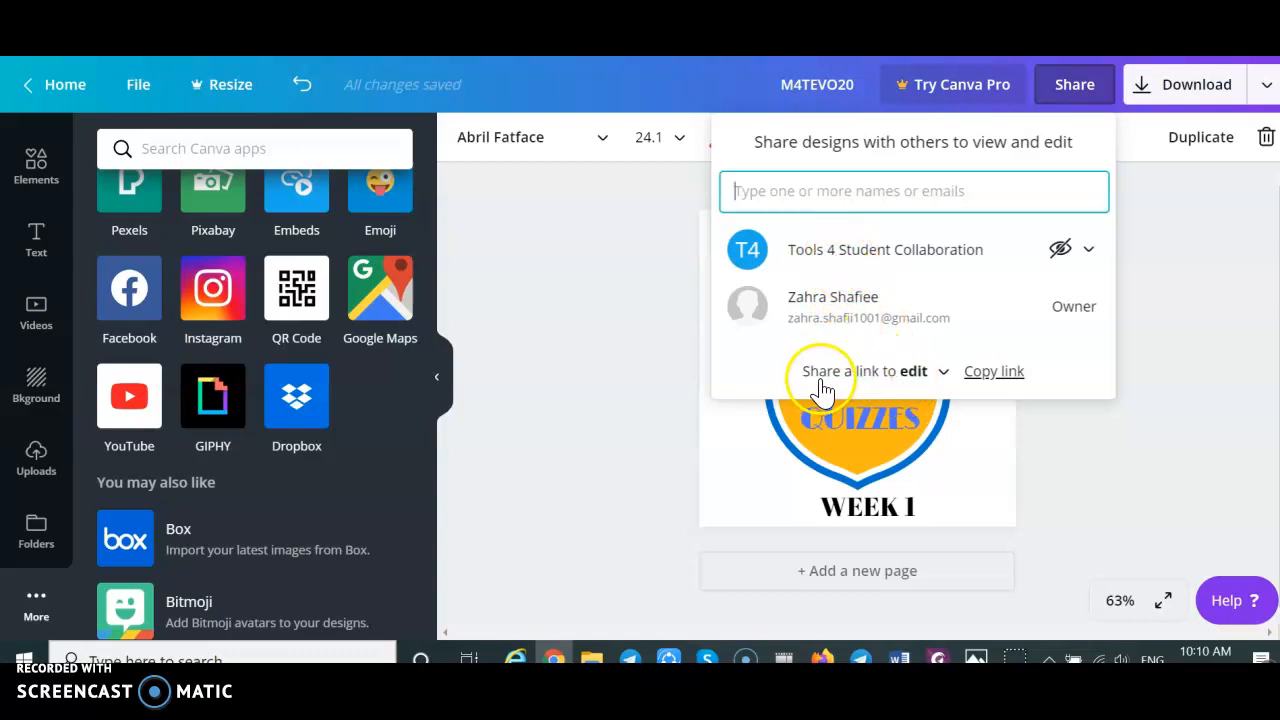
left_click(946, 372)
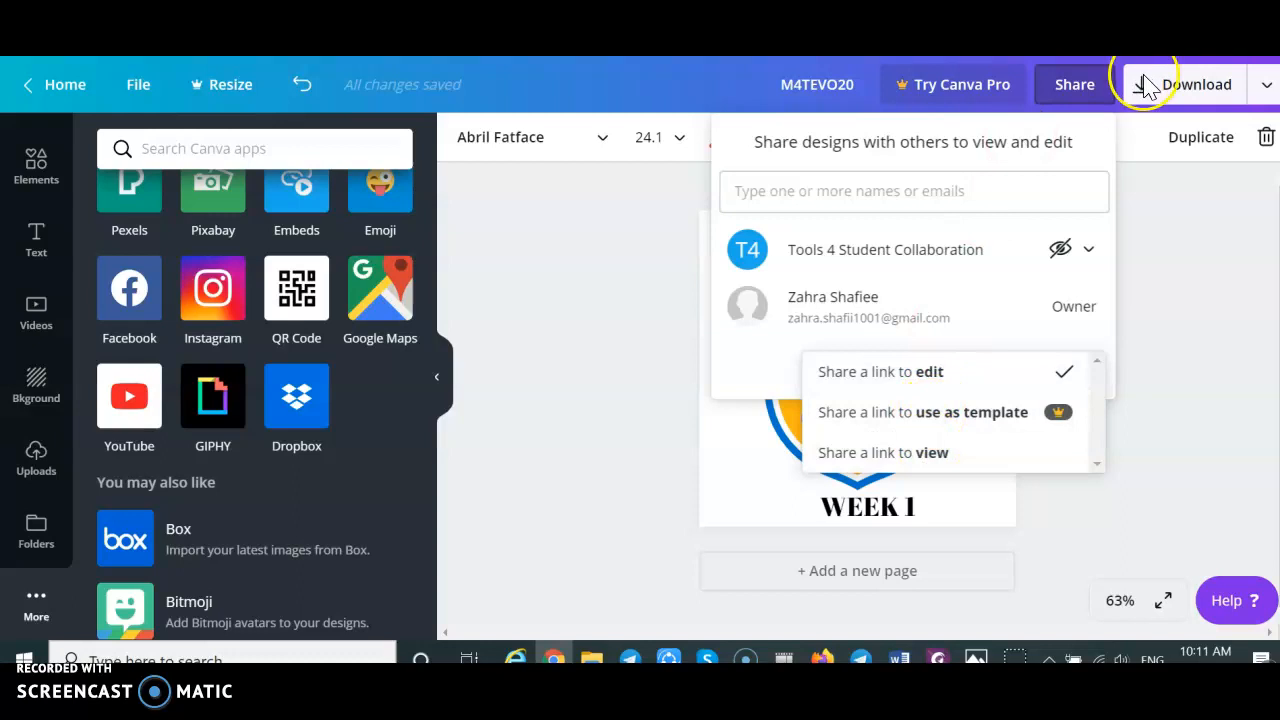
left_click(1210, 345)
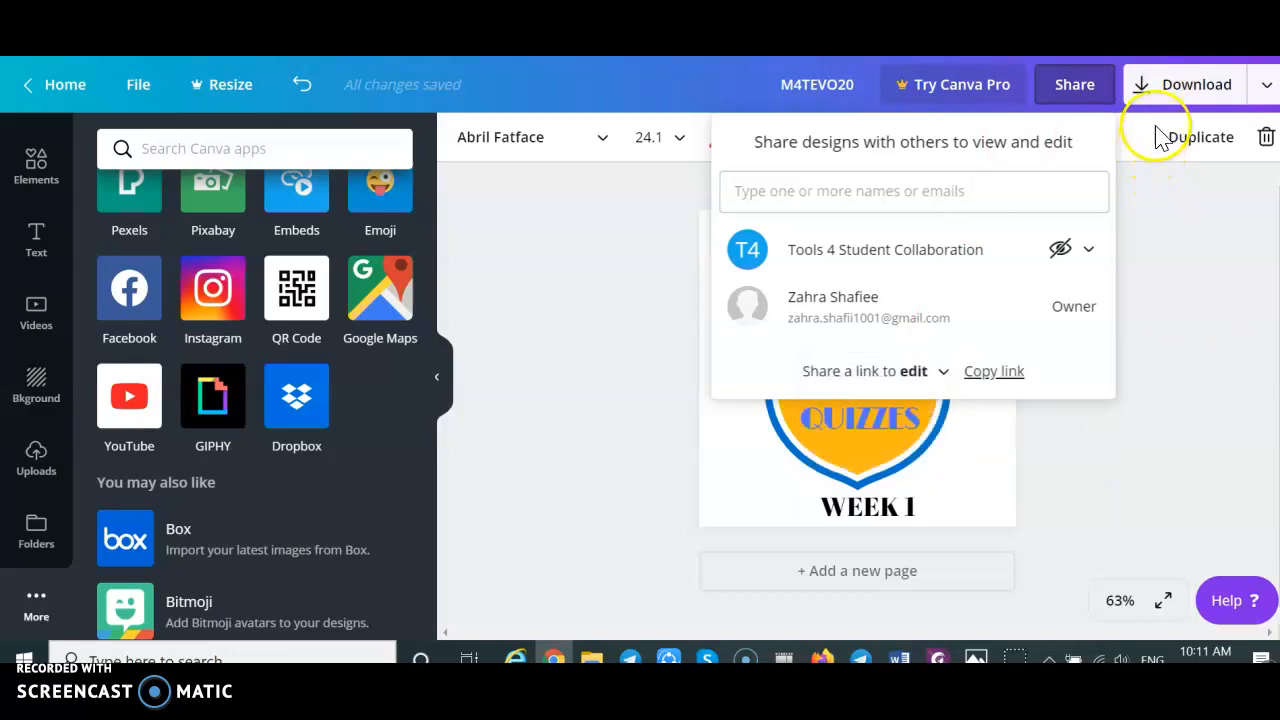
Download the design as a PNG and open the downloaded M4TEVO20.png in the image viewer
left_click(1157, 91)
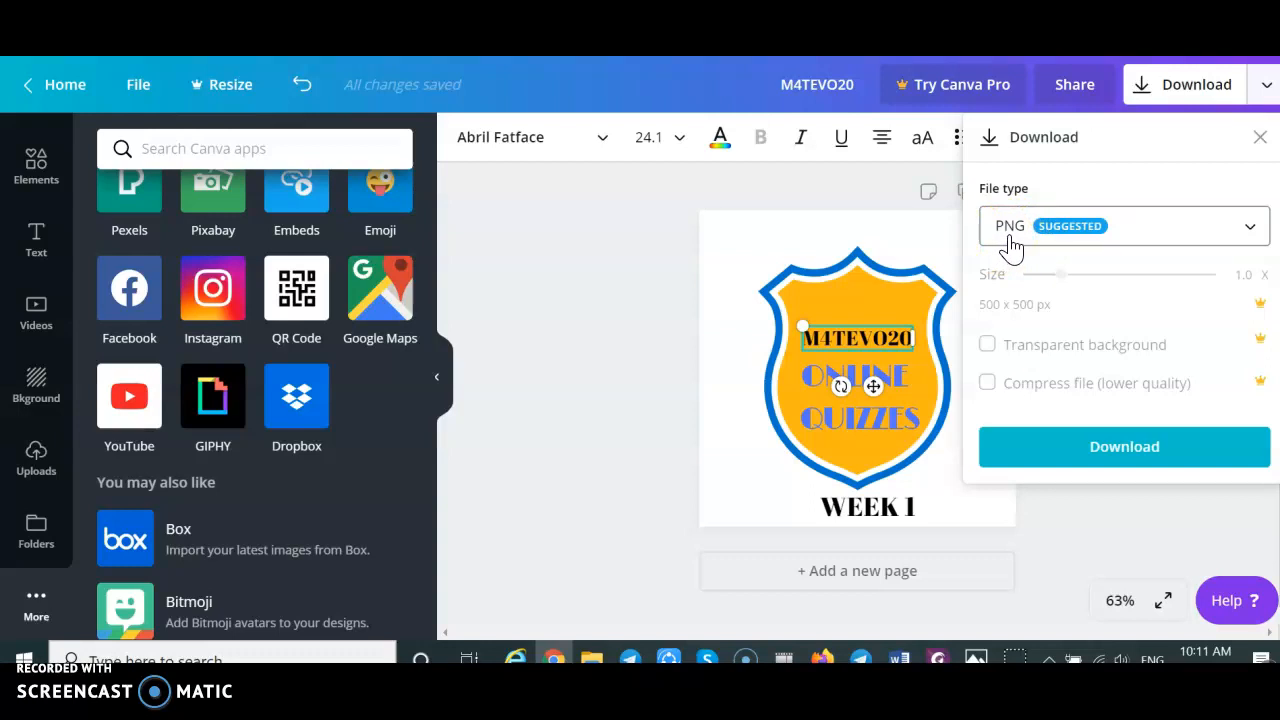
left_click(1095, 450)
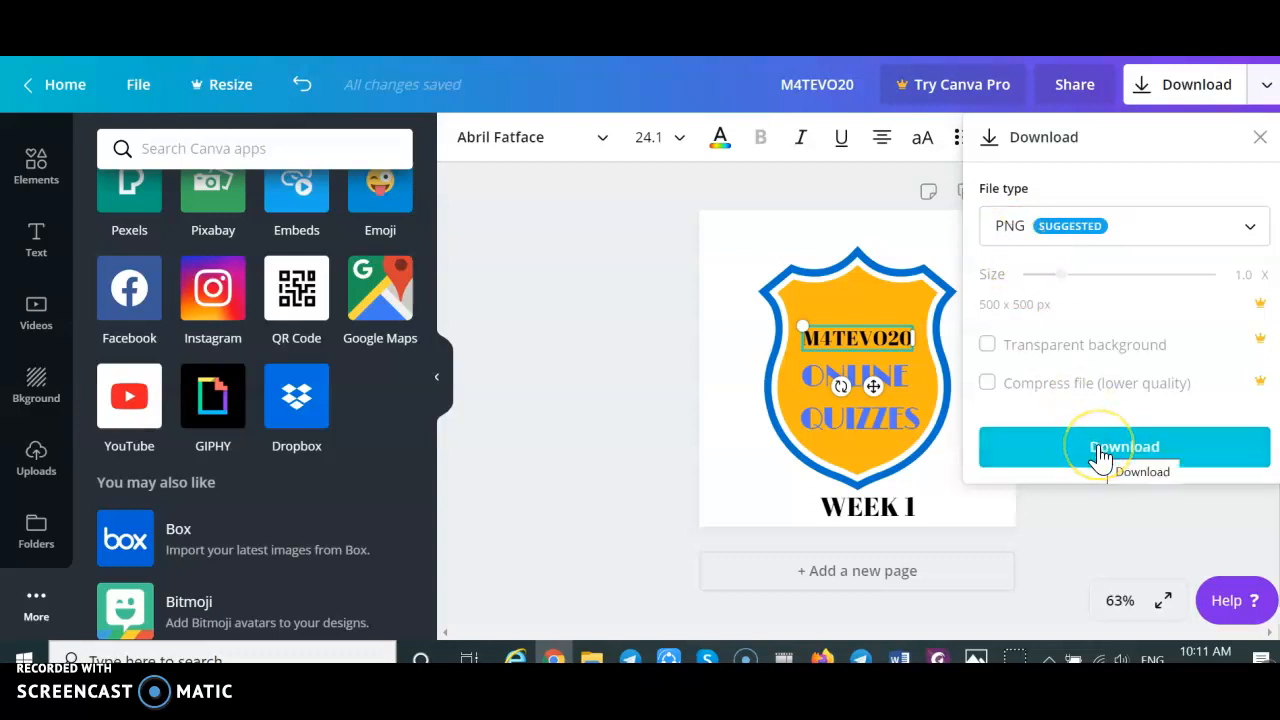
left_click(1250, 230)
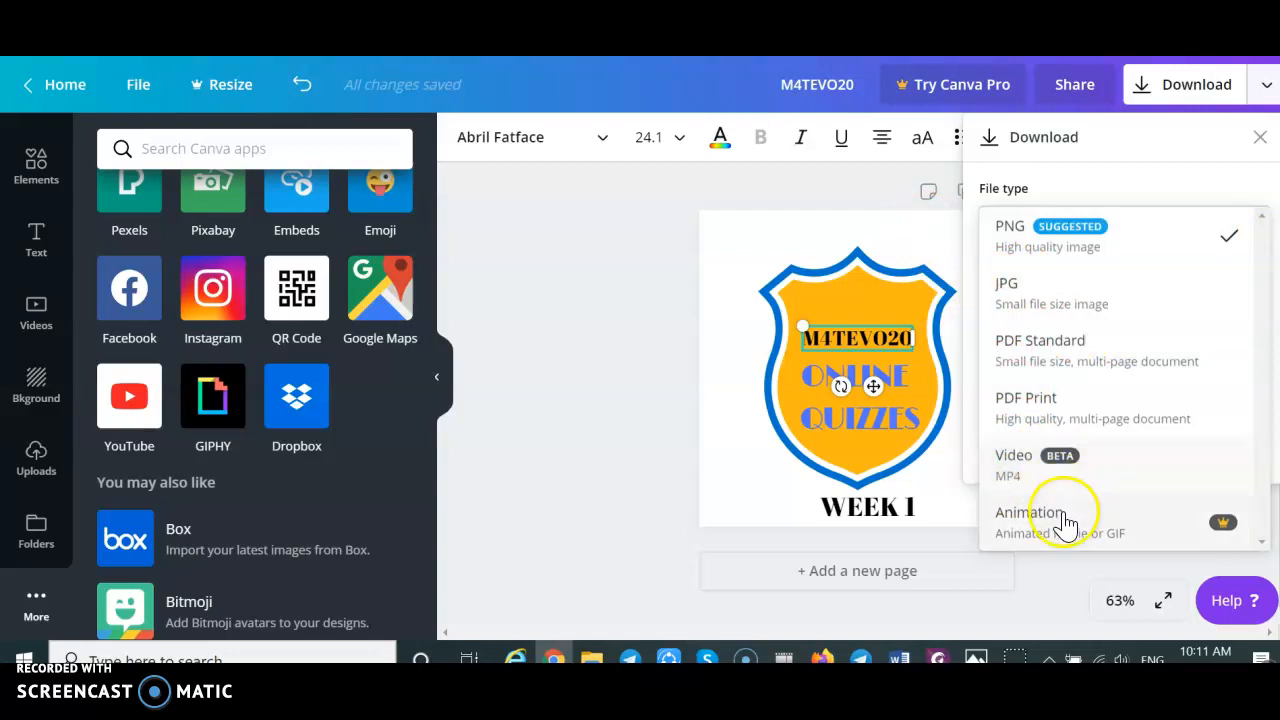
left_click(875, 205)
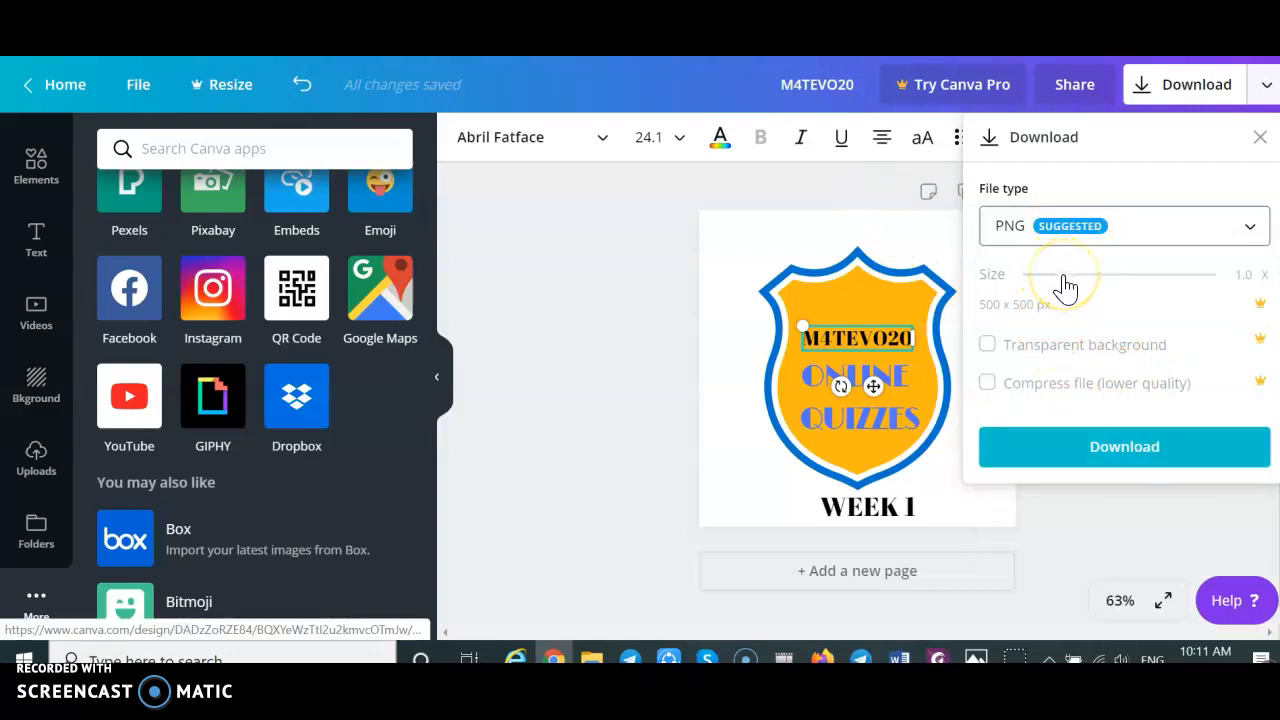
left_click(1130, 463)
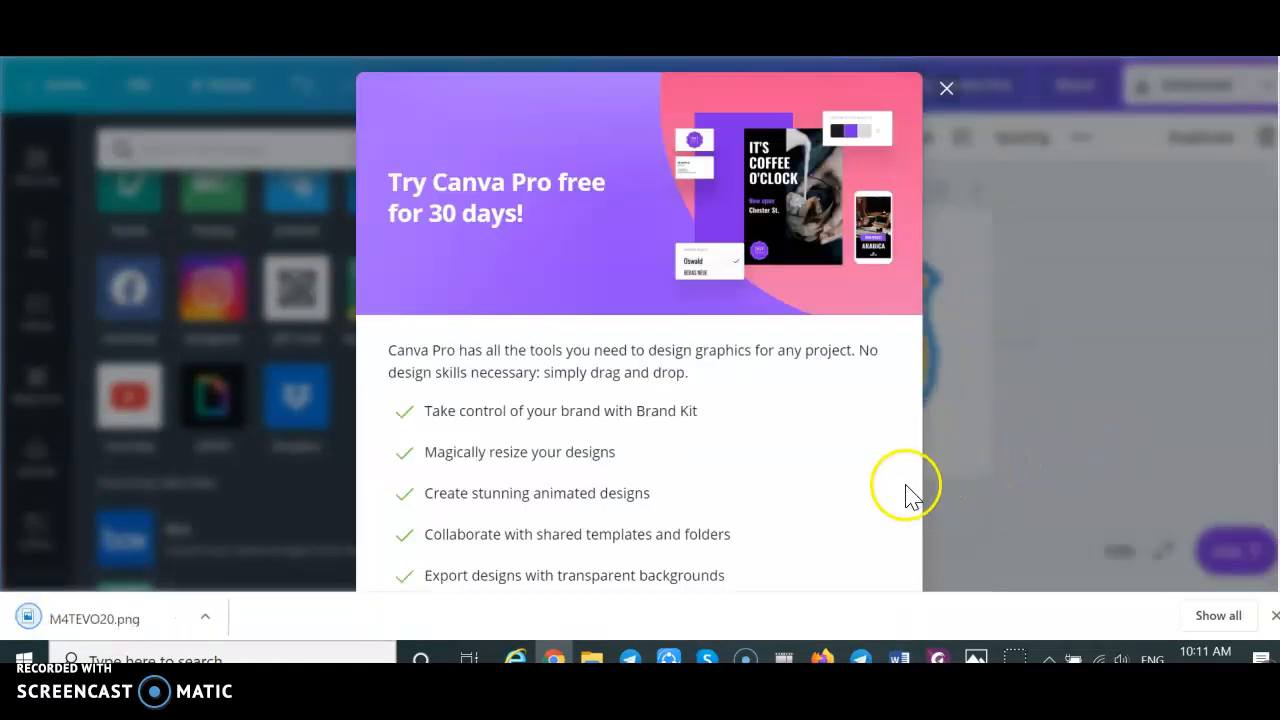
left_click(96, 622)
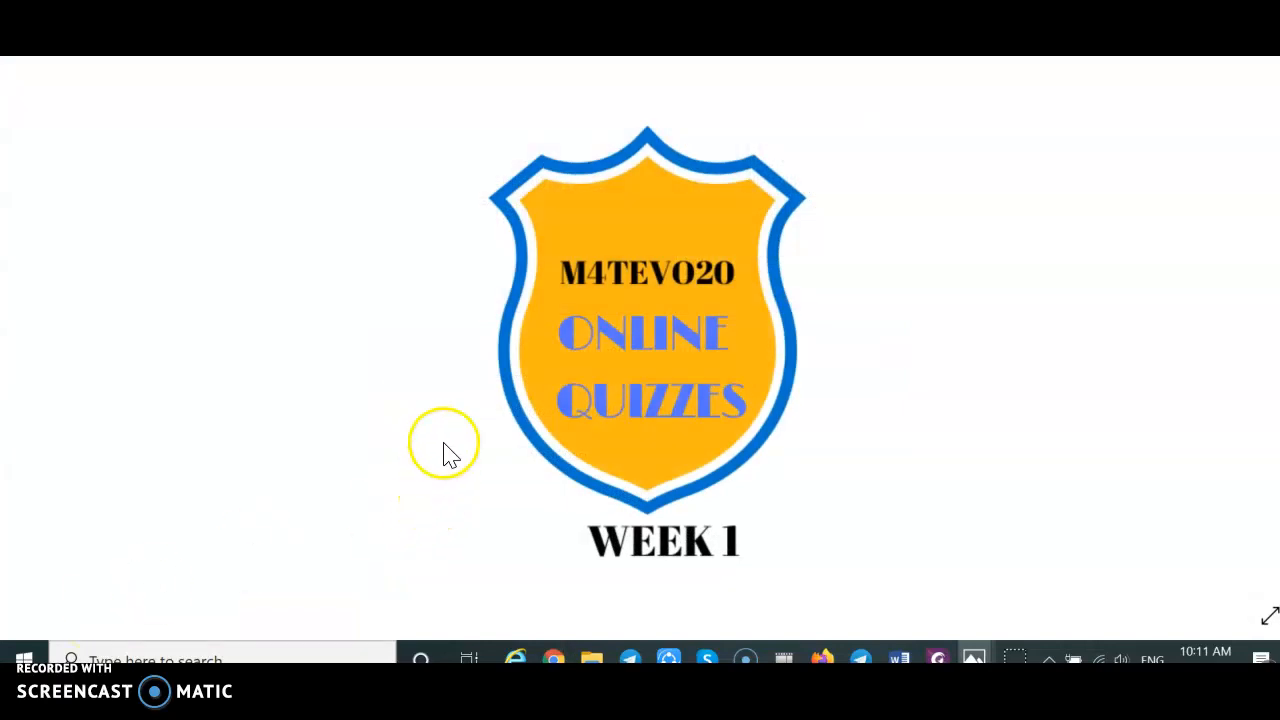
left_click(505, 343)
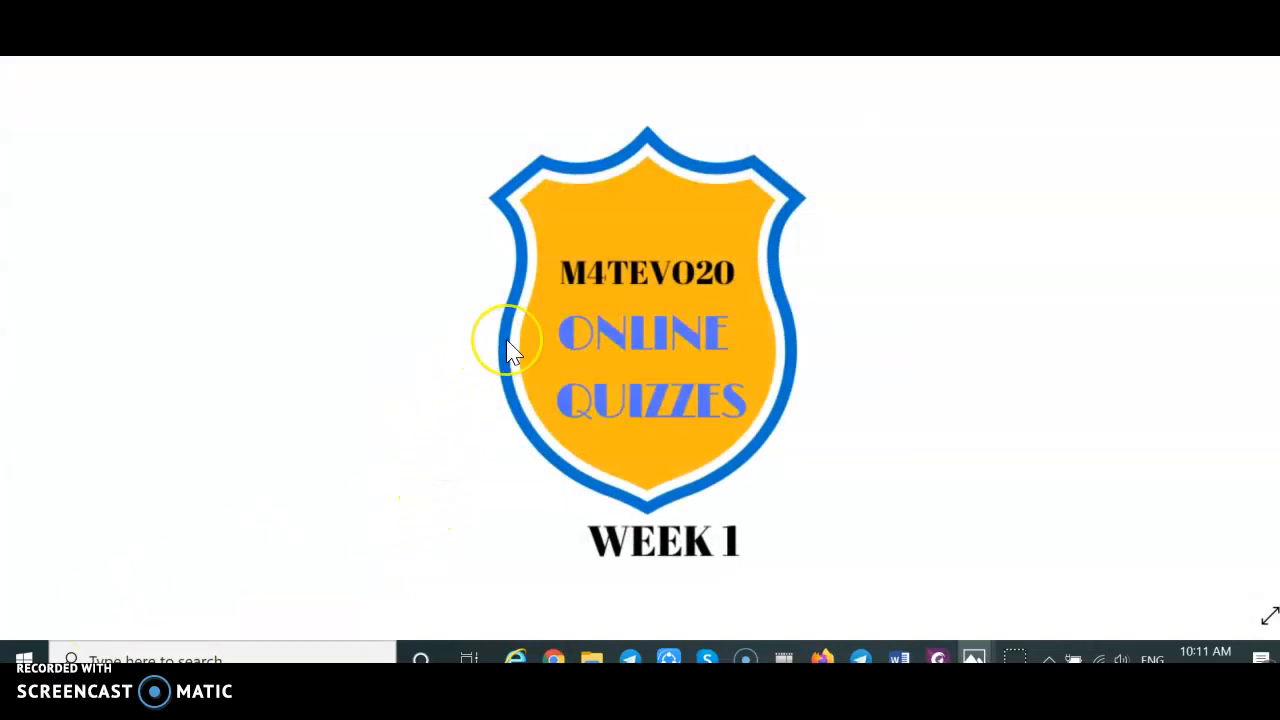